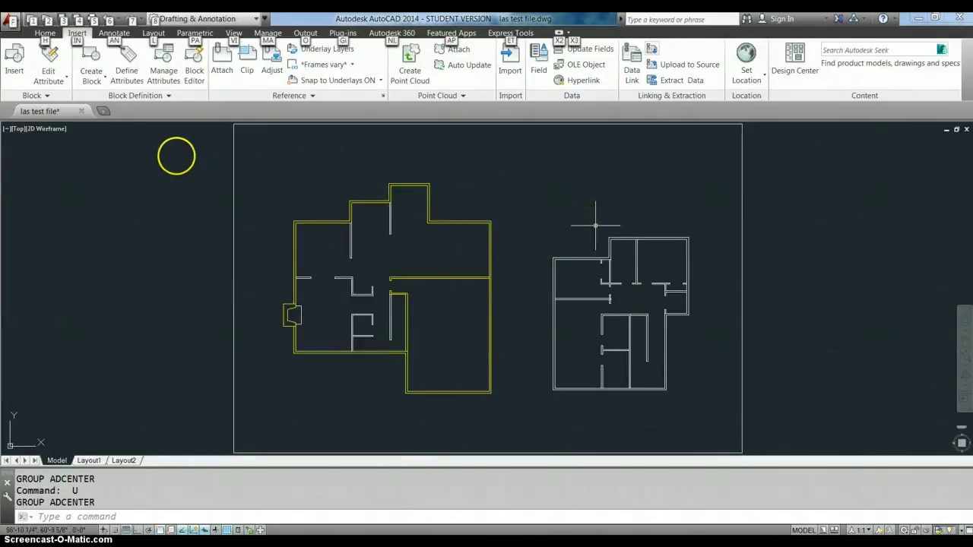
- Open the DesignCenter palette from the Insert tab
left_click(44, 33)
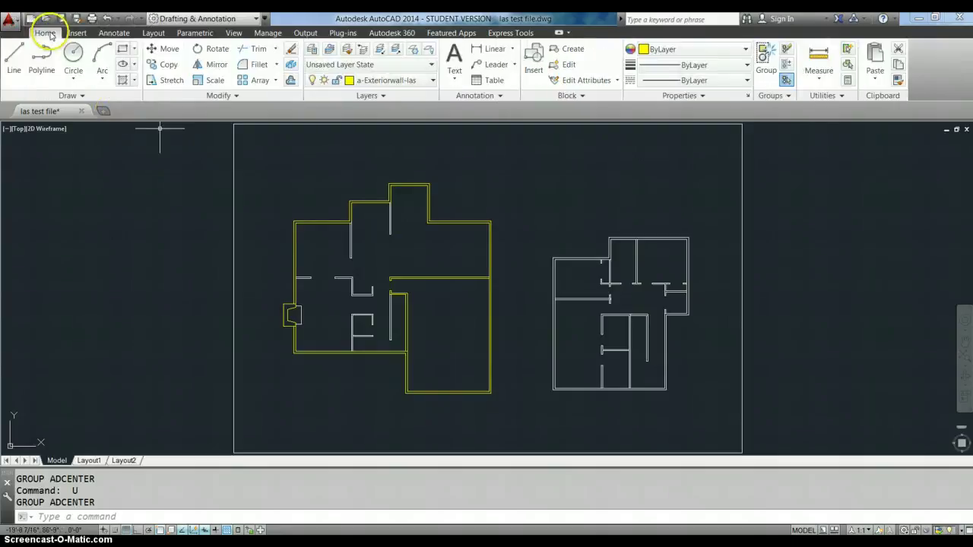
left_click(76, 34)
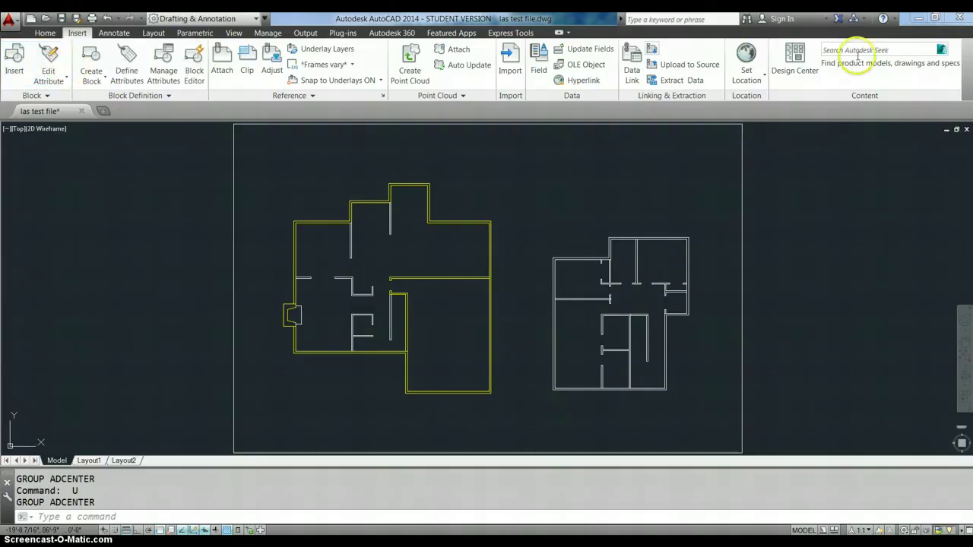
left_click(795, 59)
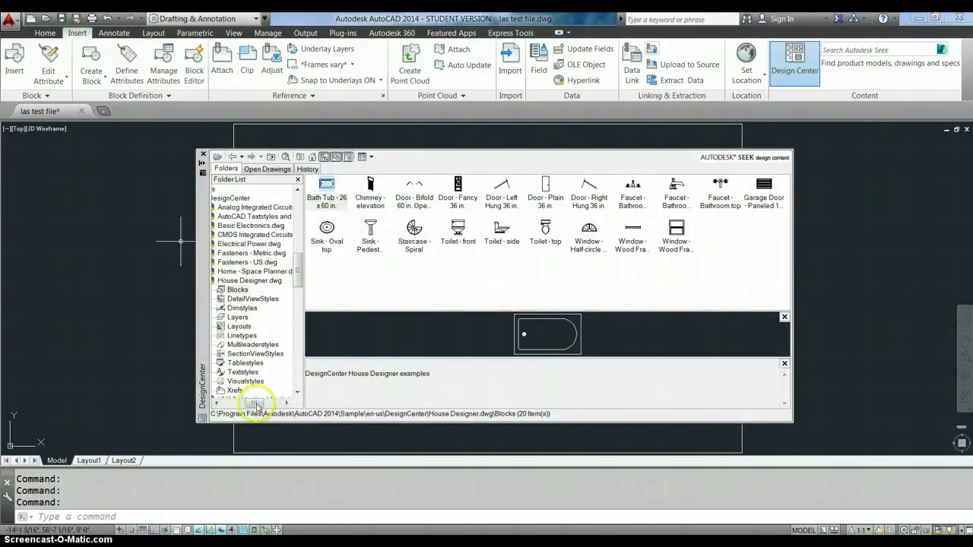
- Browse the Folder List to AutoCAD 2014 > Sample > en-us > DesignCenter
left_click_drag(258, 404, 251, 405)
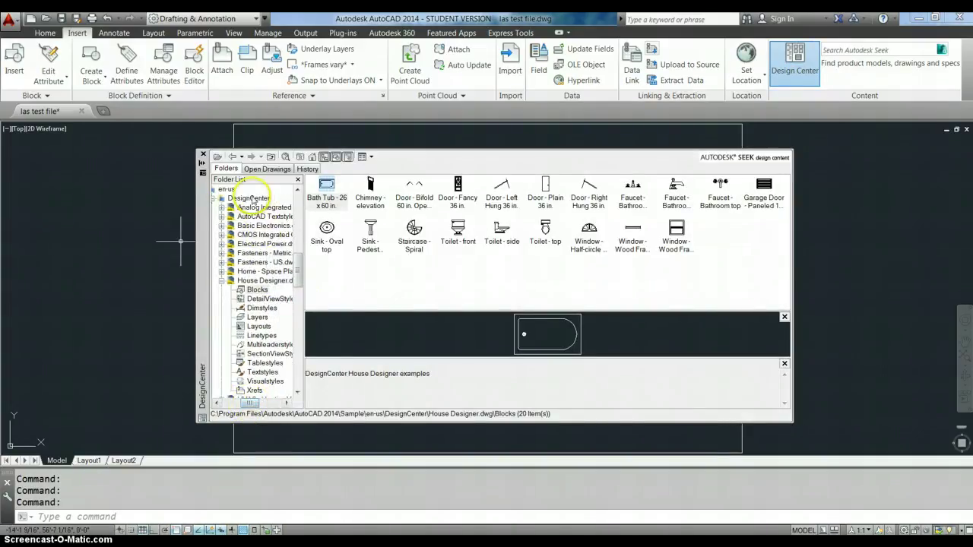
left_click(225, 189)
left_click_drag(256, 404, 246, 403)
left_click_drag(298, 301, 302, 245)
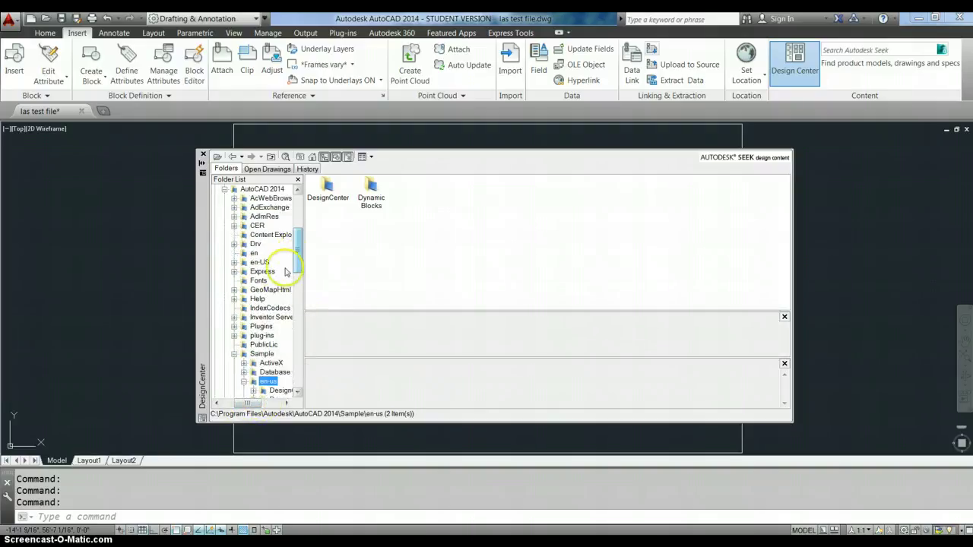
left_click(256, 190)
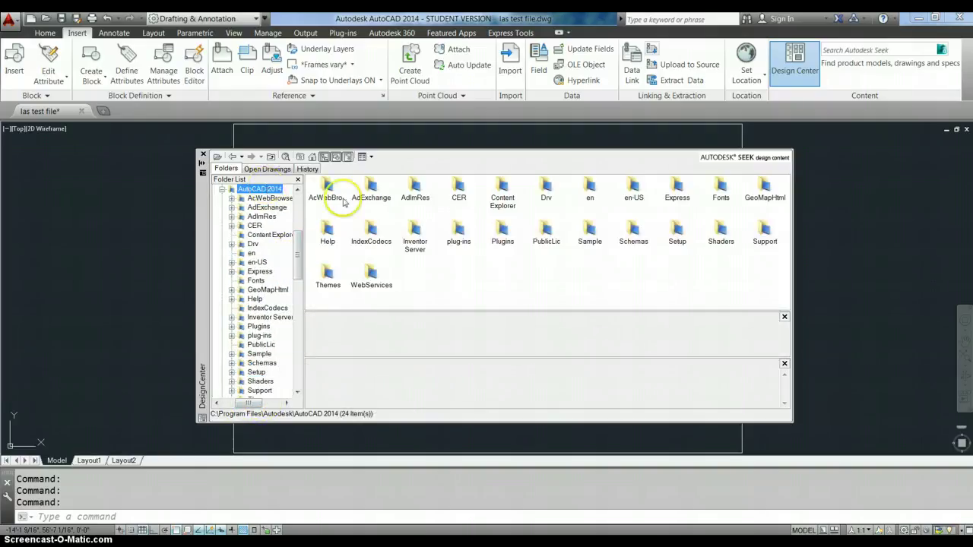
left_click(630, 269)
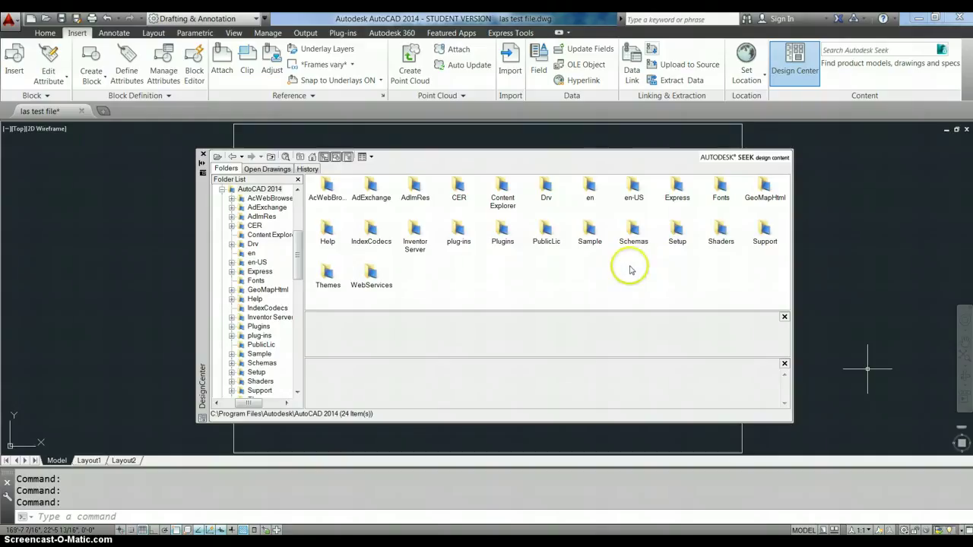
double_click(590, 232)
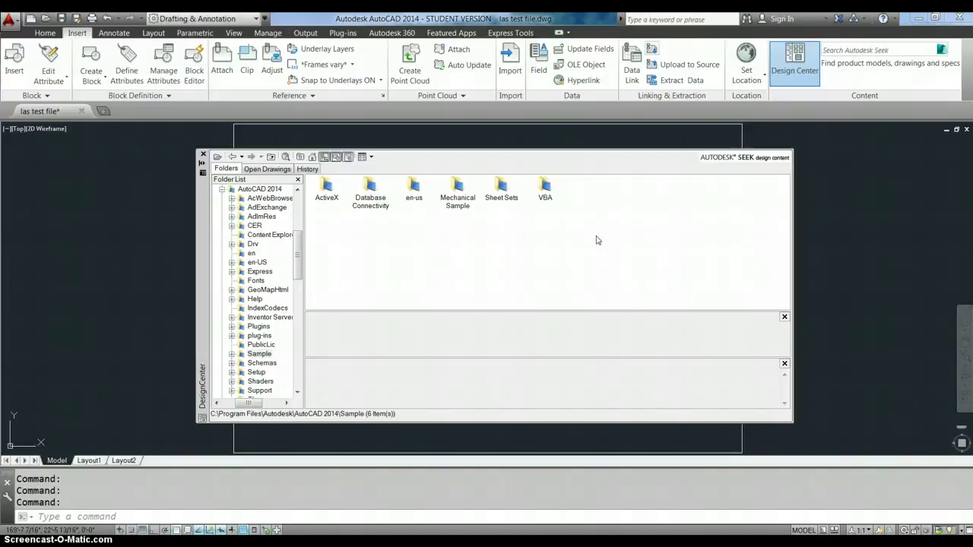
double_click(414, 188)
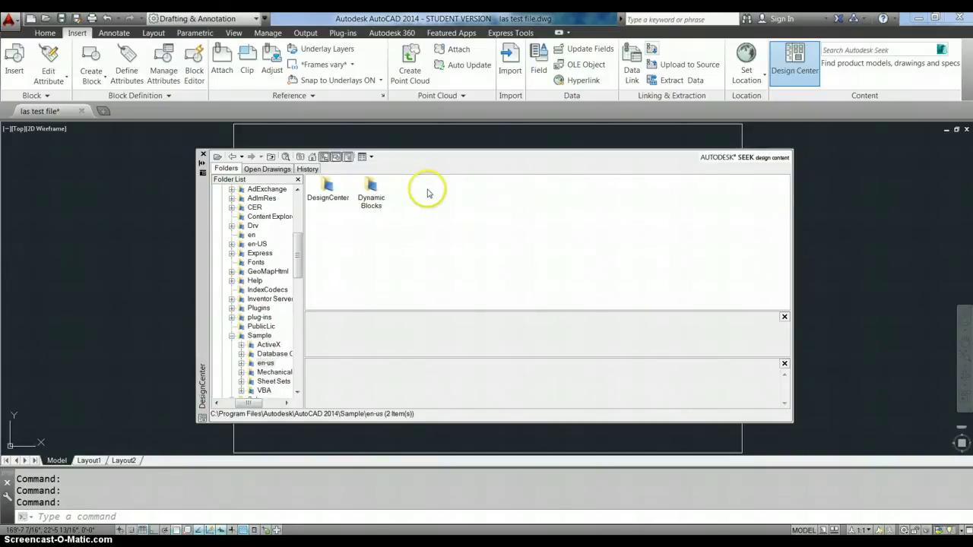
double_click(327, 189)
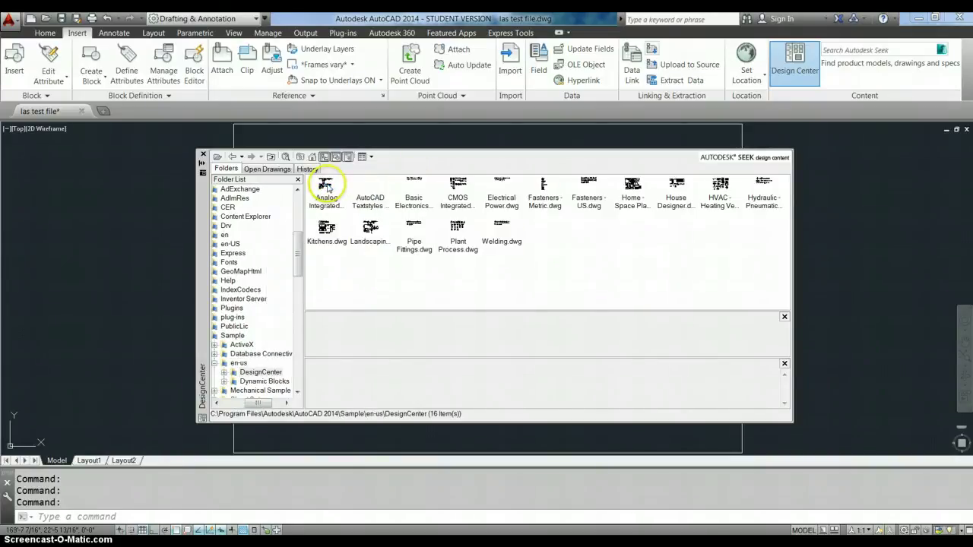
- List the Blocks of House Designer.dwg and preview the Sink - Oval top block
left_click(673, 196)
double_click(673, 196)
double_click(327, 190)
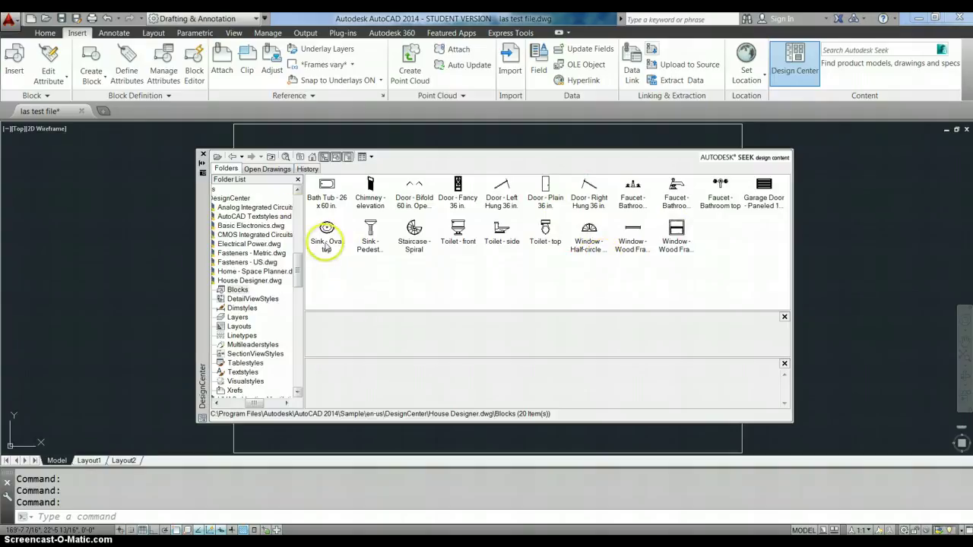
left_click(326, 234)
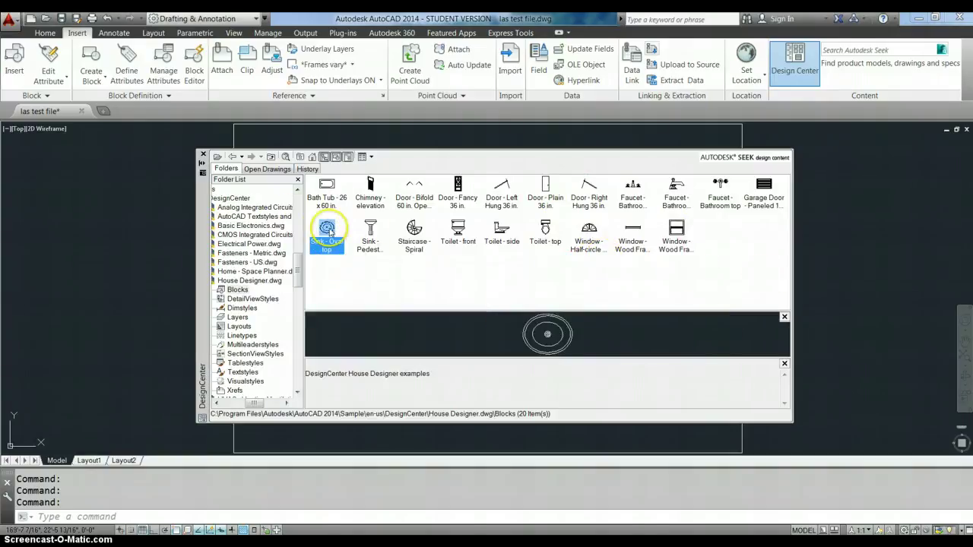
- Insert the Sink - Oval top block with default settings inside a small room
double_click(326, 231)
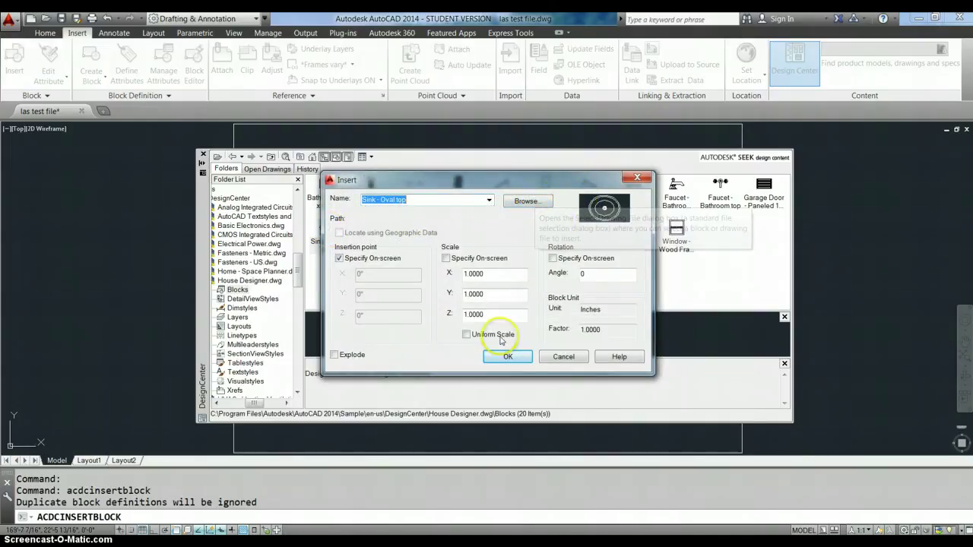
left_click(508, 357)
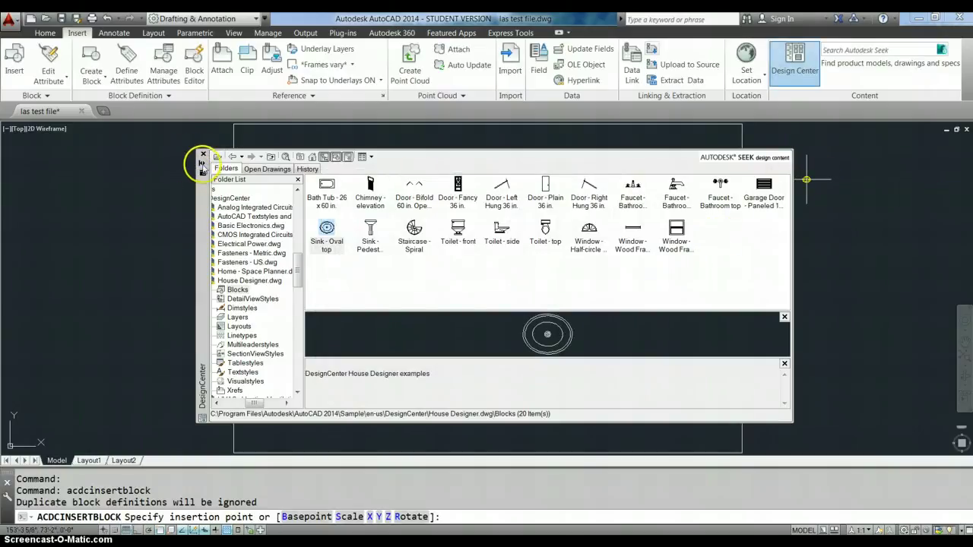
left_click(202, 163)
scroll(540, 276, "up", 2)
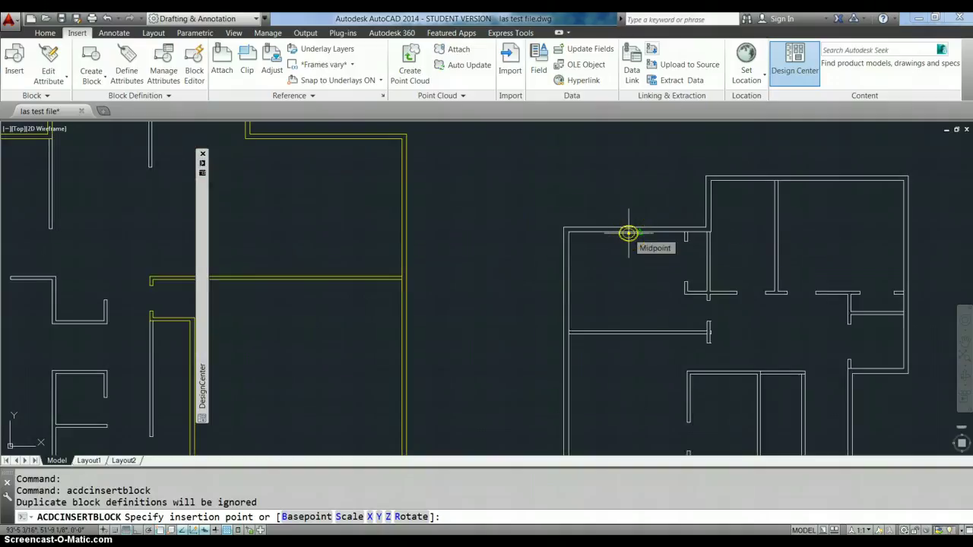
left_click(44, 34)
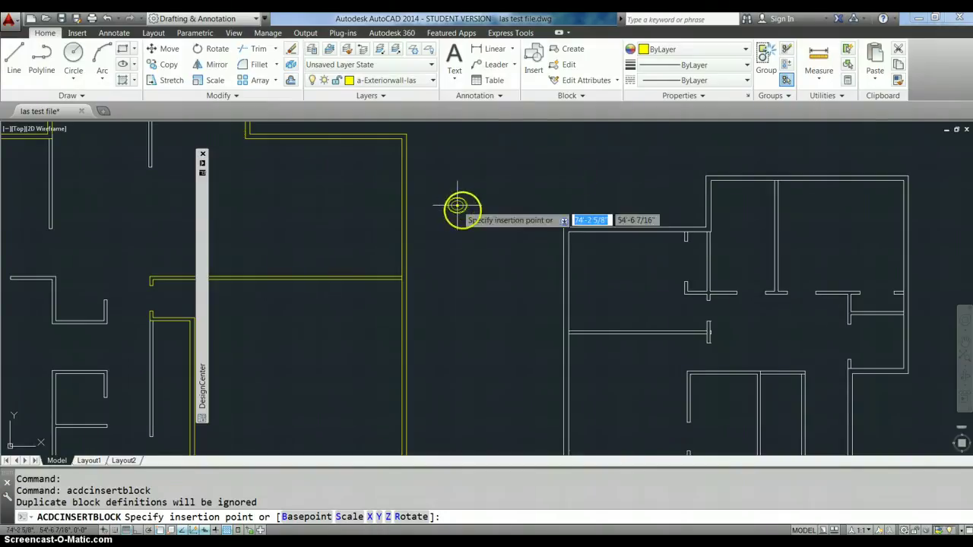
scroll(478, 232, "down", 2)
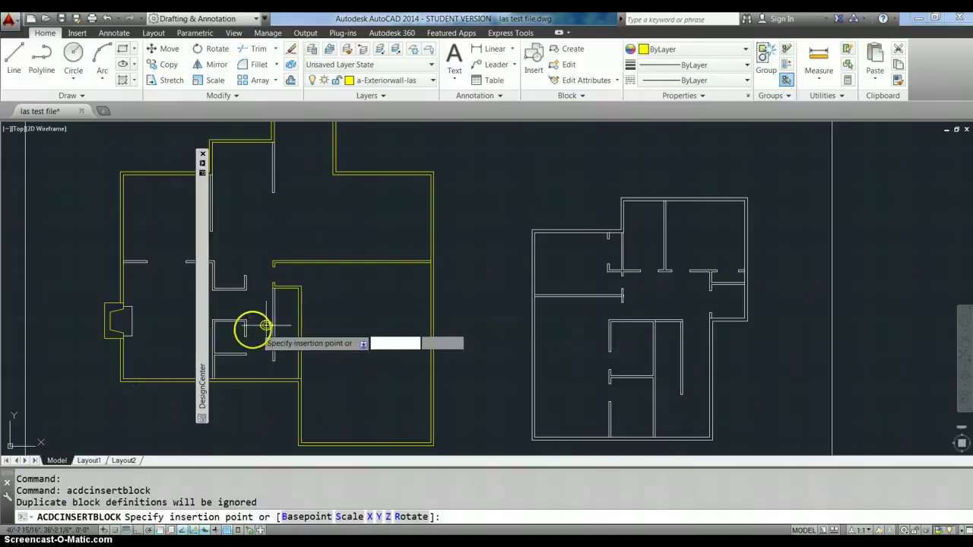
scroll(247, 331, "up", 2)
scroll(247, 330, "up", 2)
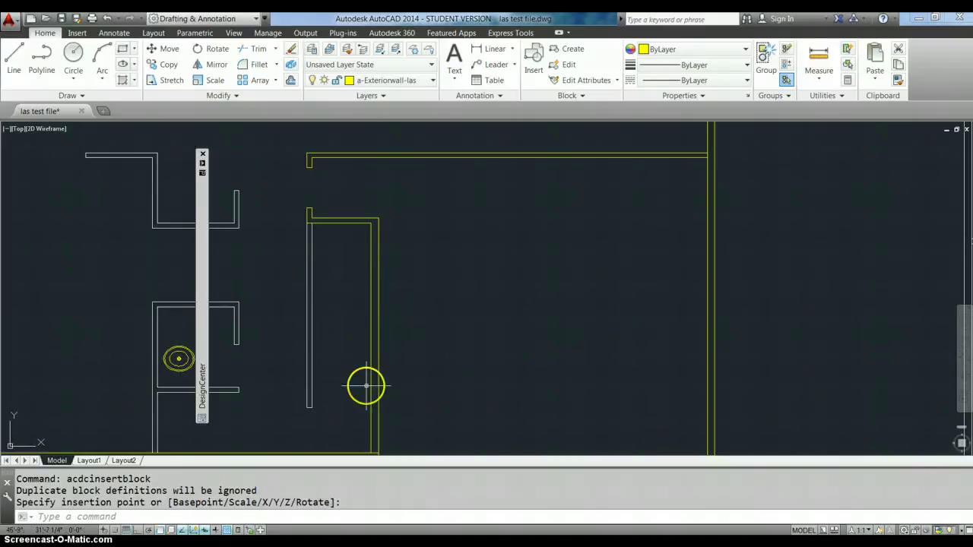
key("Escape")
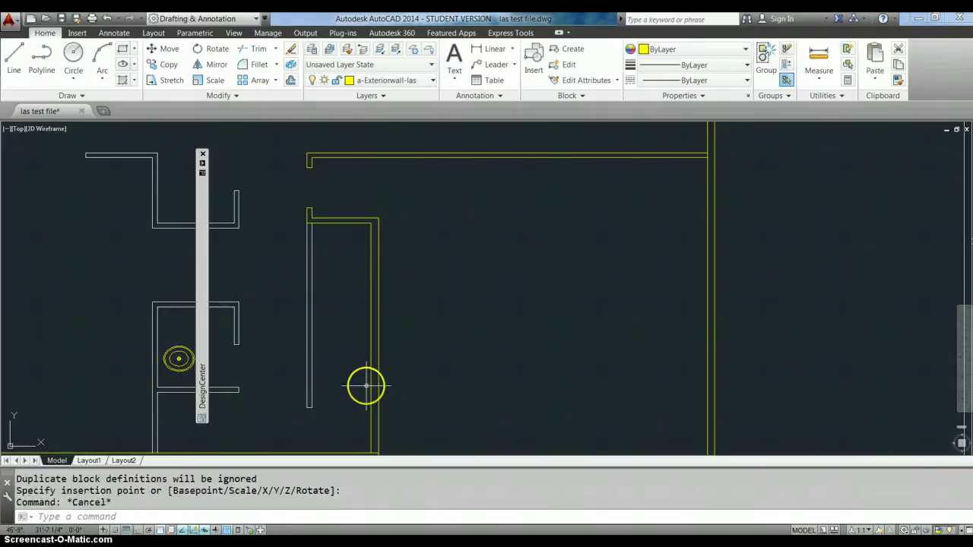
- Select the sink, check the Layer list, then open the Layer Properties Manager
left_click(179, 356)
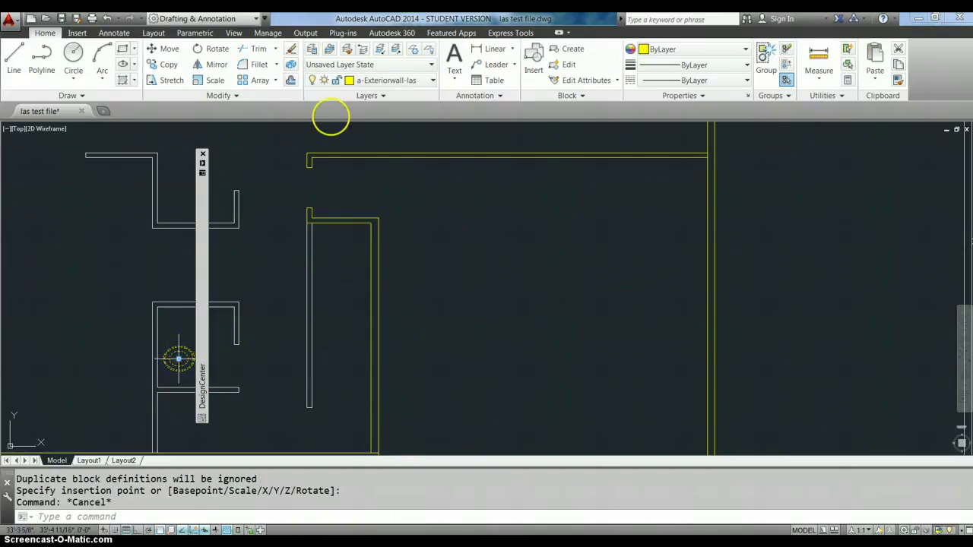
left_click(328, 124)
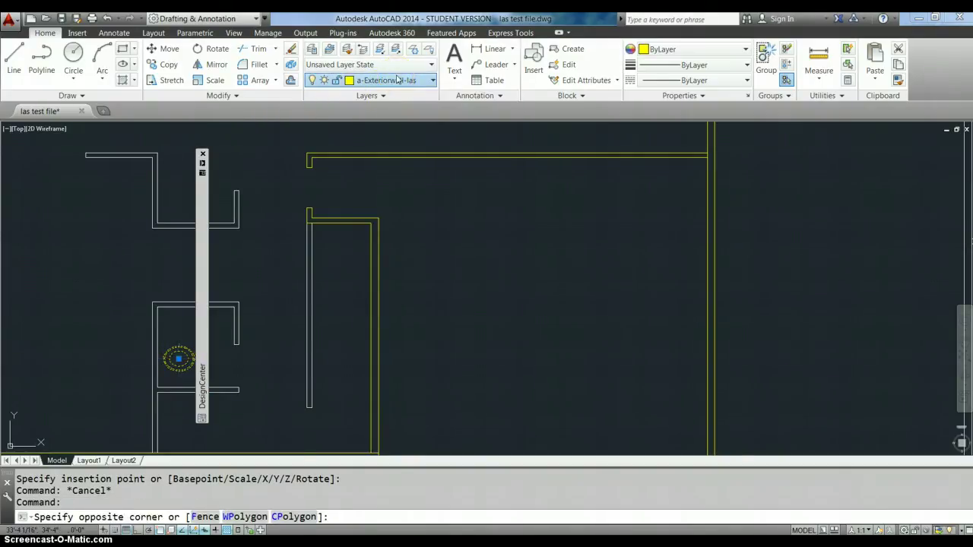
left_click(397, 79)
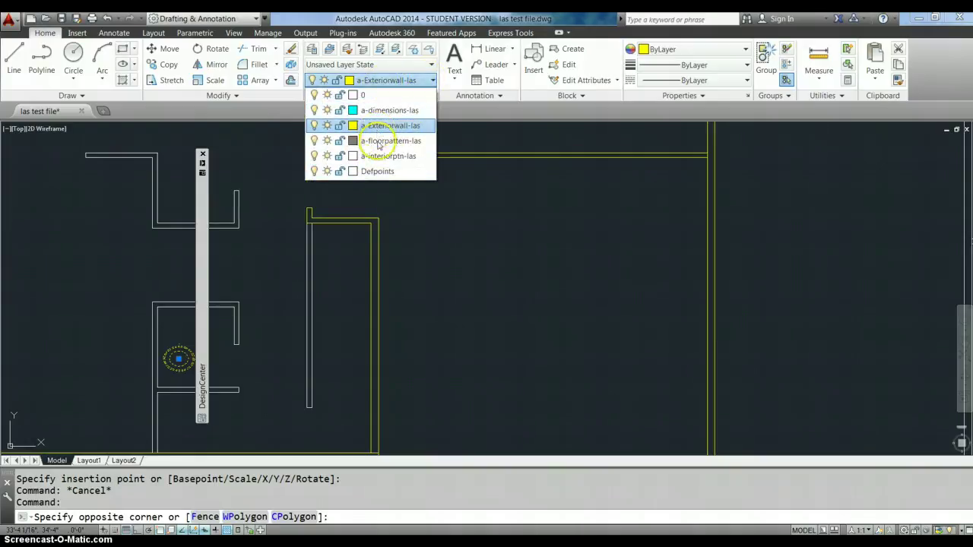
left_click(312, 50)
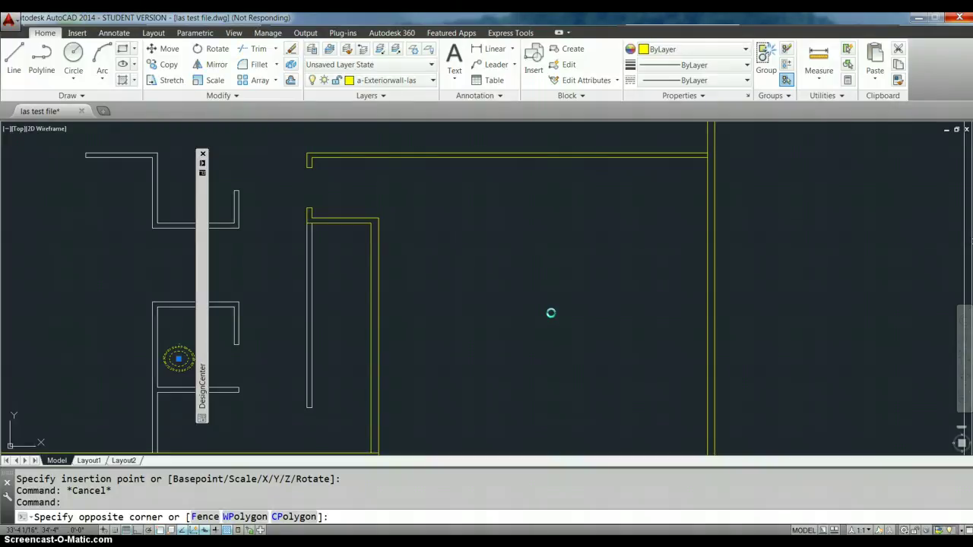
left_click(551, 311)
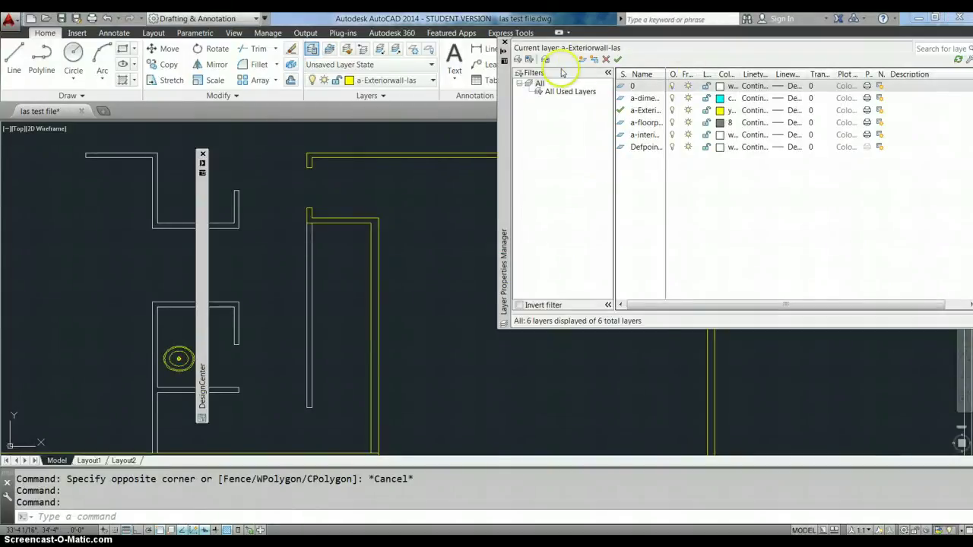
- Create a red layer a-plumbfixt-las, make it current, and close the manager
left_click(586, 61)
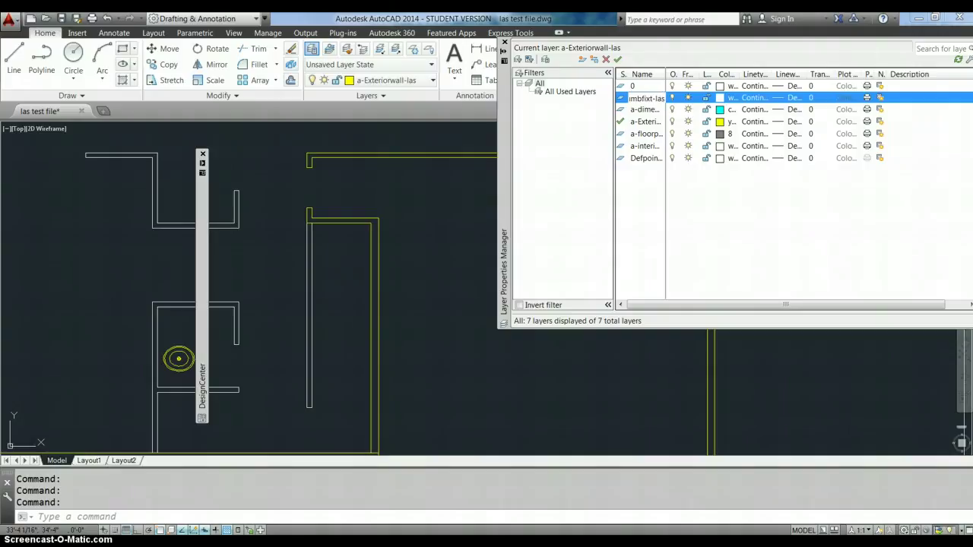
left_click(731, 97)
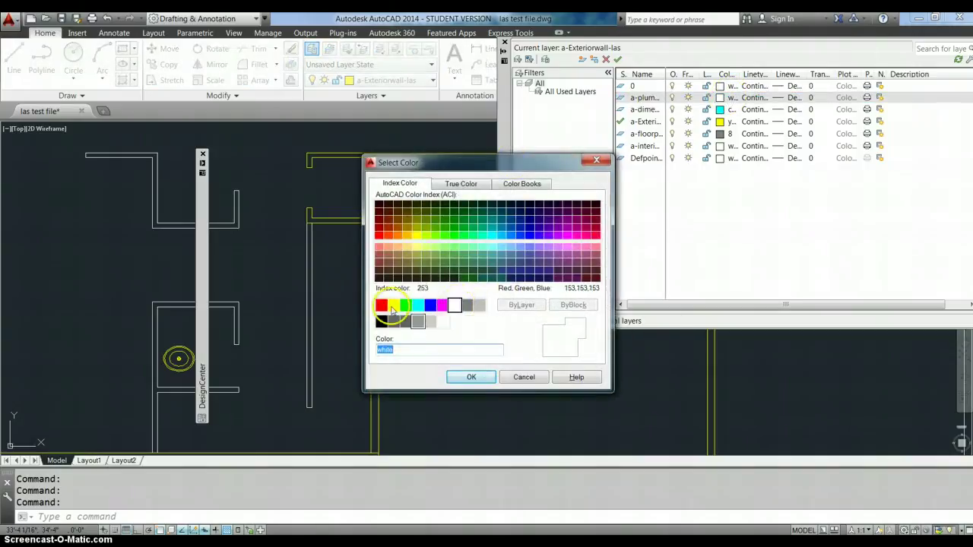
left_click(383, 306)
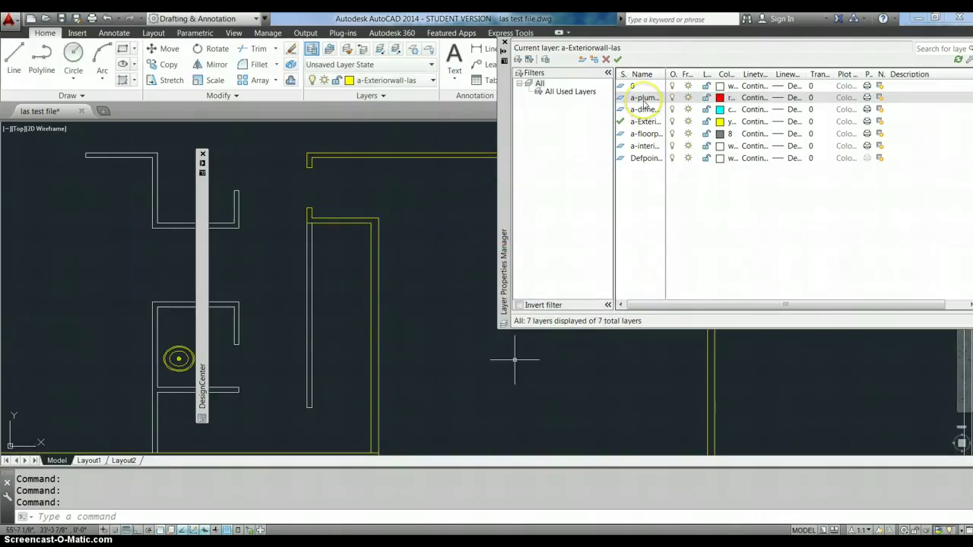
double_click(644, 98)
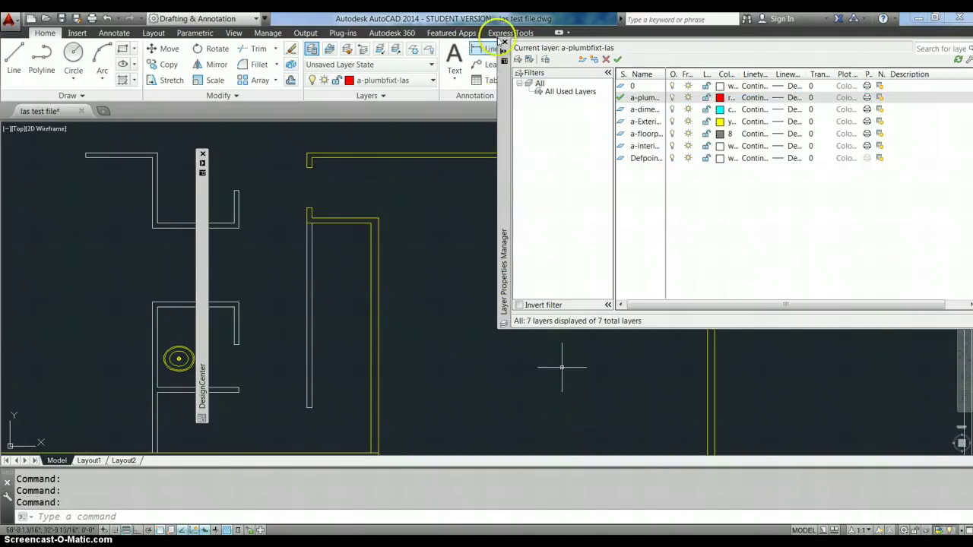
left_click(504, 42)
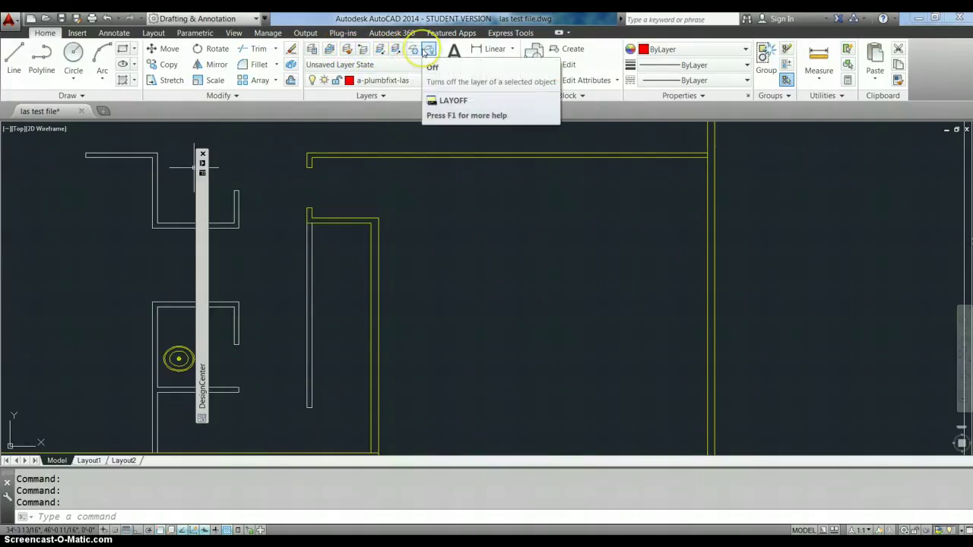
- Move the small circle fixture onto the a-plumbfixt-las layer
left_click(174, 356)
left_click(177, 359)
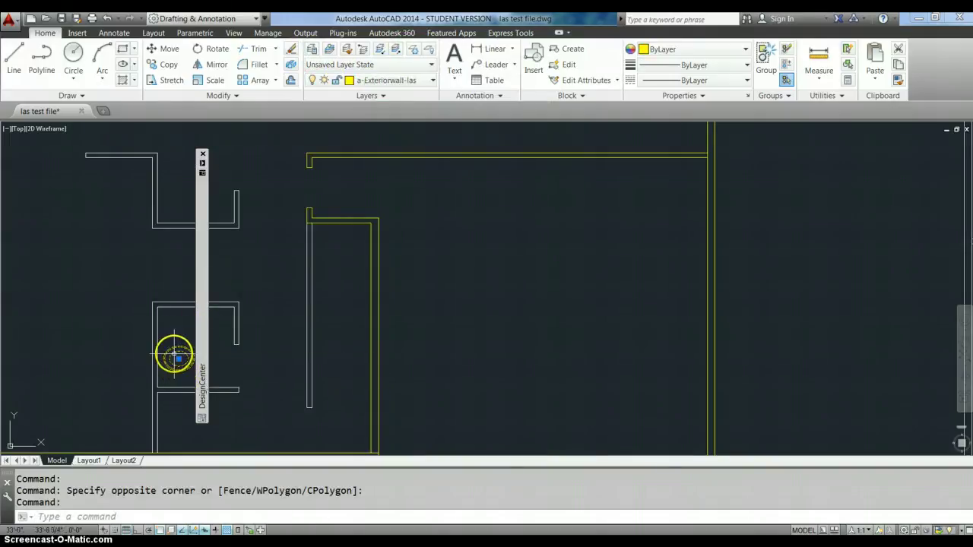
left_click(370, 81)
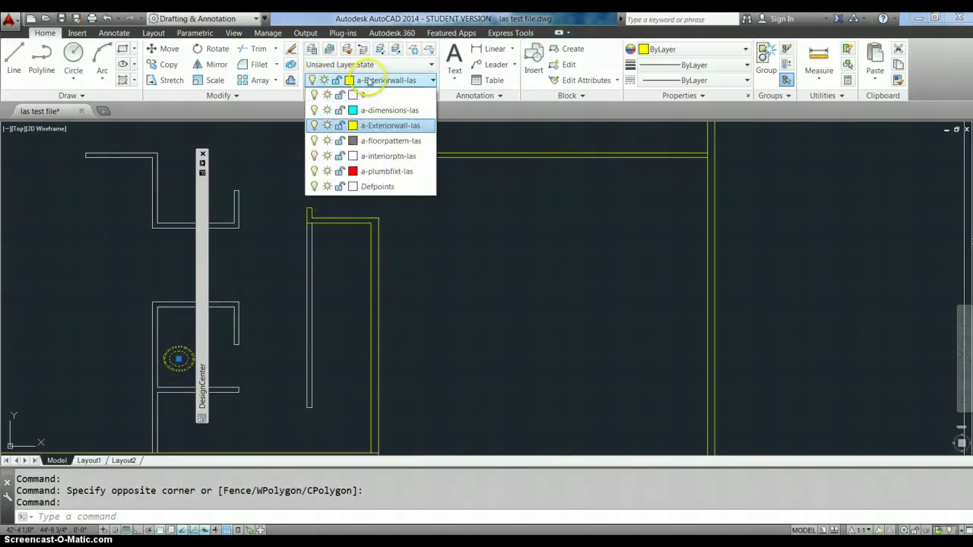
left_click(384, 172)
- Dock DesignCenter along the right edge and reselect the circle fixture
mouse_move(203, 335)
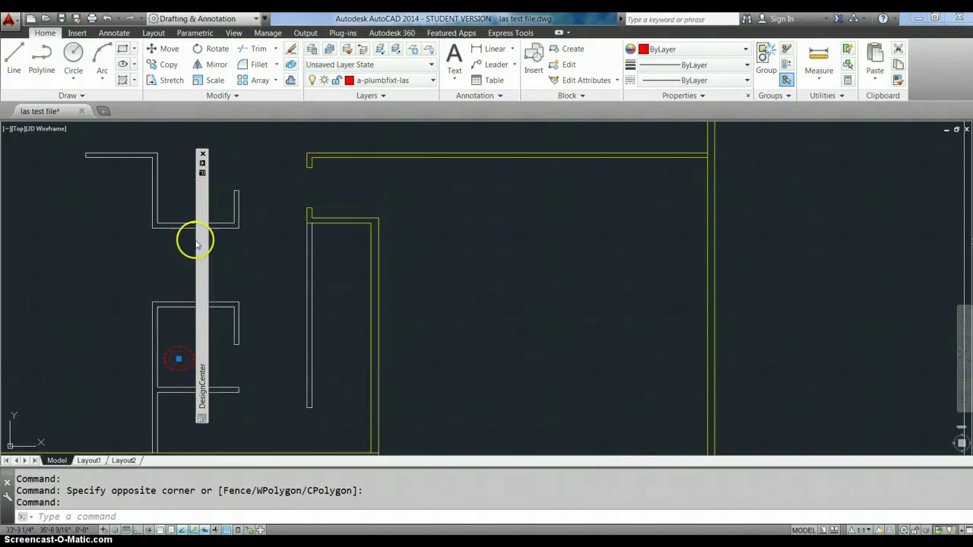
mouse_move(200, 243)
mouse_move(200, 242)
left_mouse_down()
mouse_move(829, 224)
mouse_move(933, 191)
left_mouse_up()
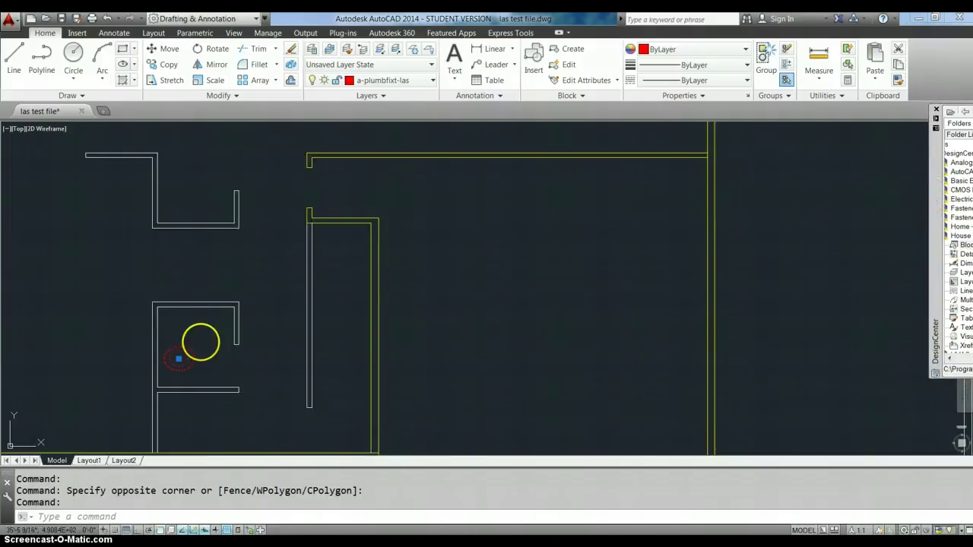
left_click(201, 344)
- Rotate the red sink fixture 90 degrees about its centre point
key("Escape")
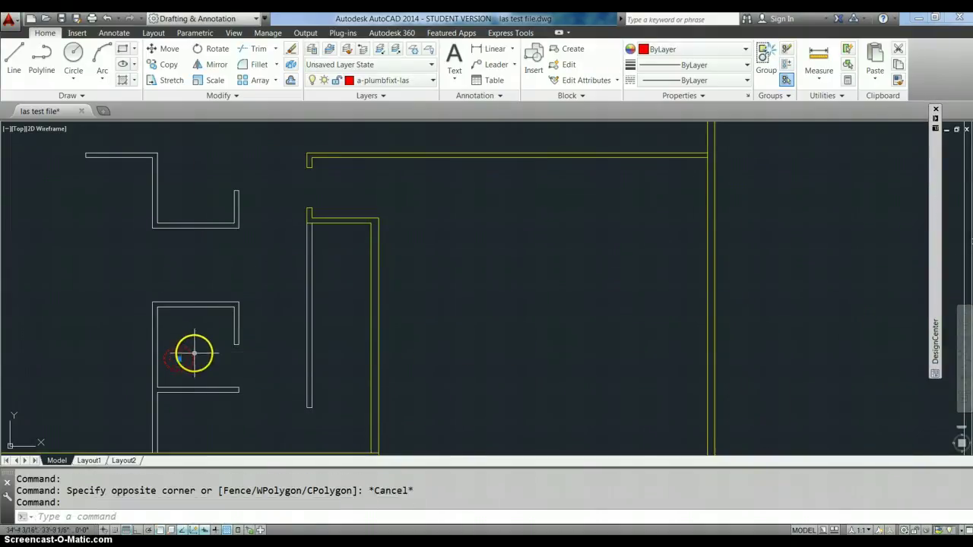
key("Return")
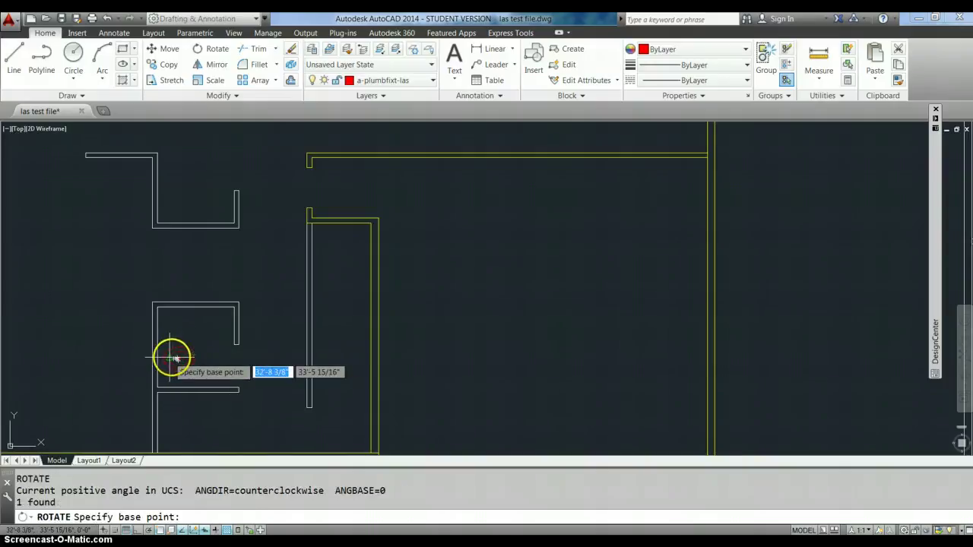
left_click(180, 359)
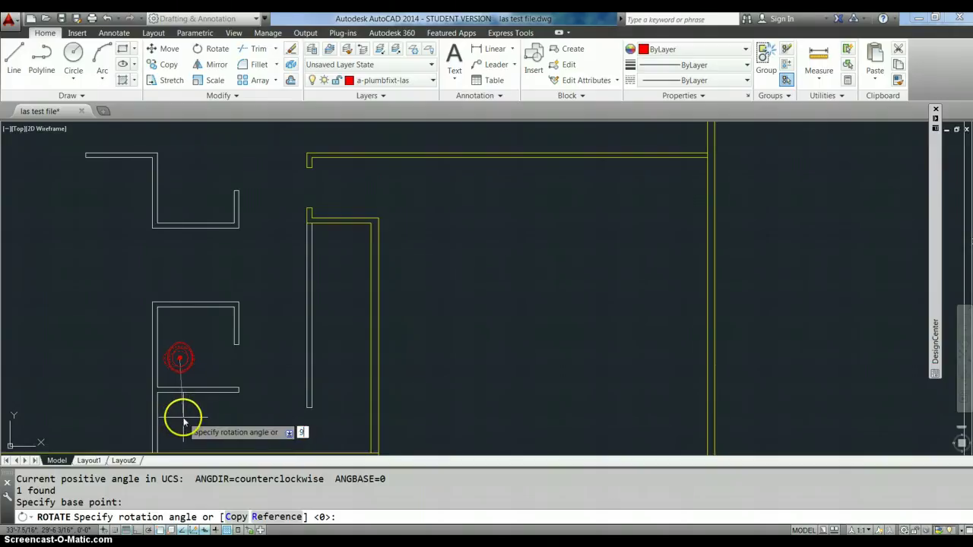
type("0")
key("Return")
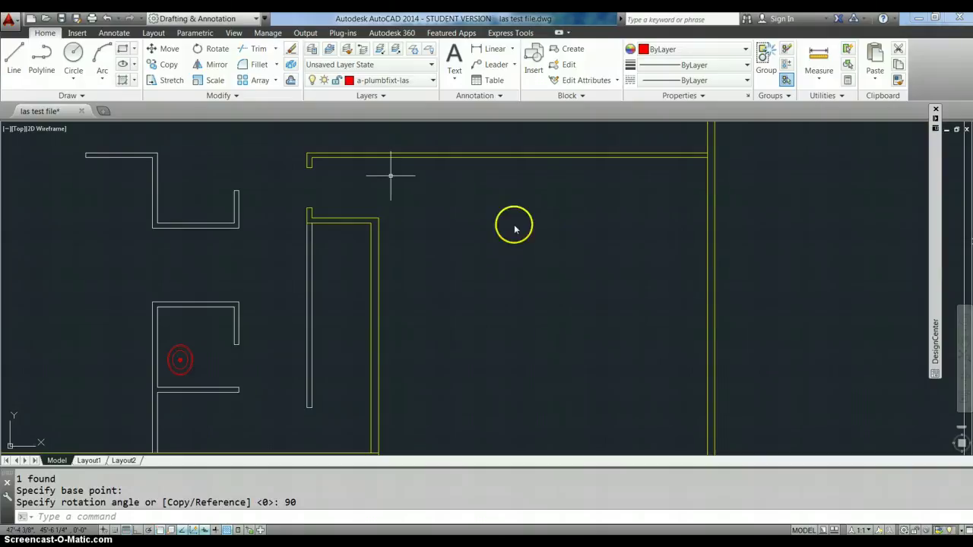
- Float DesignCenter, list the Blocks of Home - Space Planner.dwg, and move it right
mouse_move(935, 160)
mouse_move(935, 159)
left_mouse_down()
mouse_move(917, 152)
mouse_move(731, 200)
left_mouse_up()
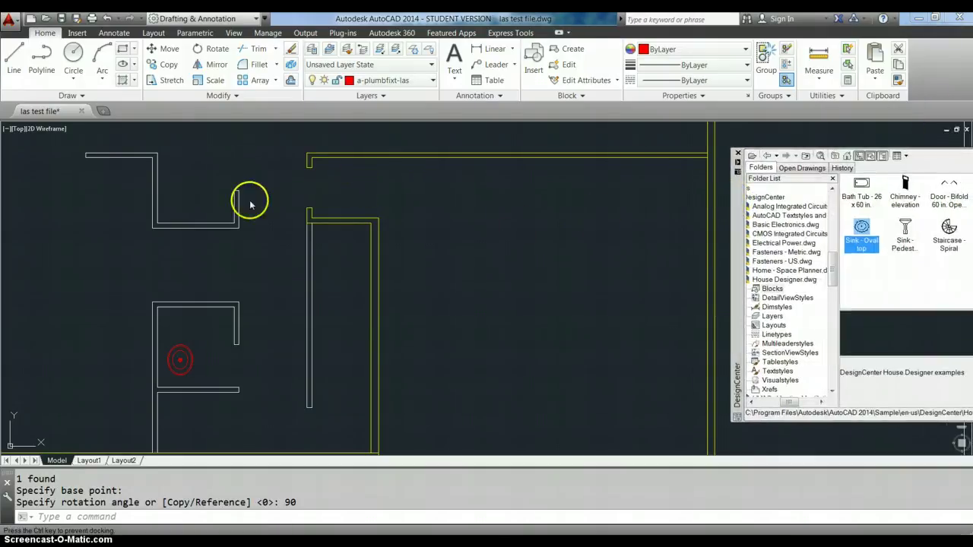
left_click_drag(238, 202, 232, 195)
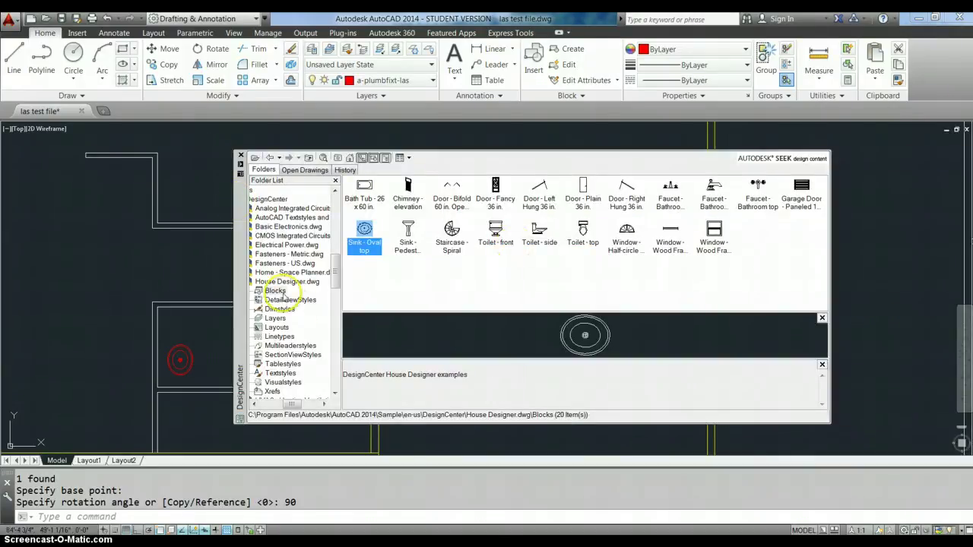
left_click(267, 273)
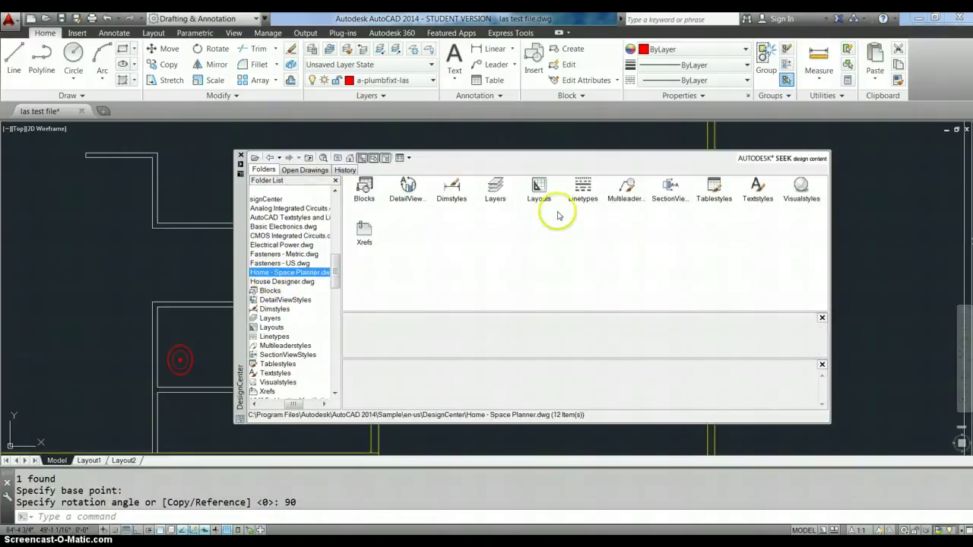
double_click(364, 188)
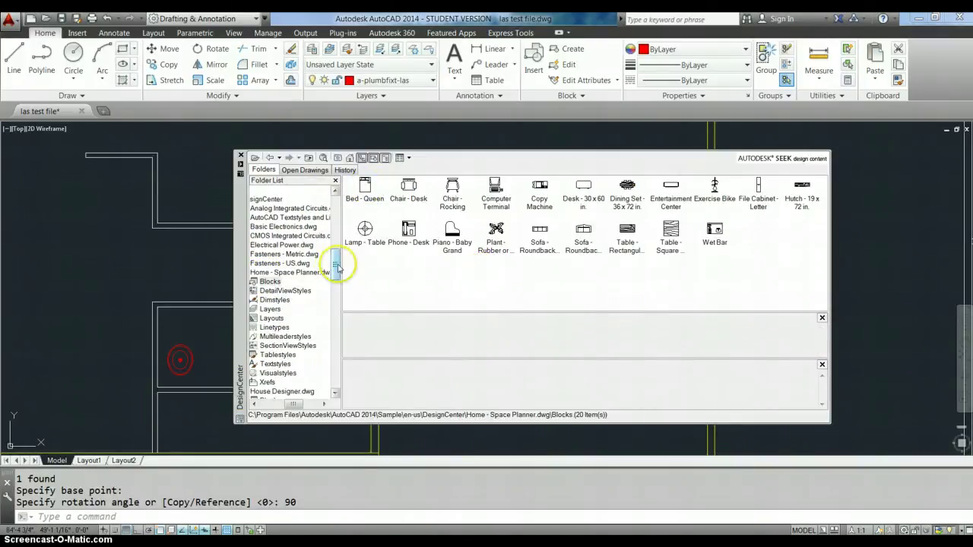
scroll(338, 277, "down", 2)
left_click_drag(338, 277, 339, 287)
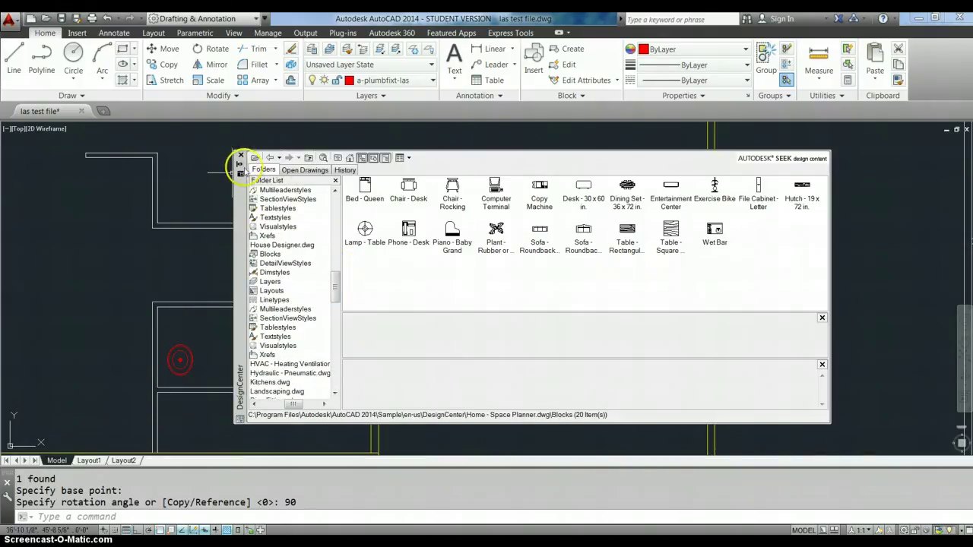
left_click_drag(237, 199, 832, 171)
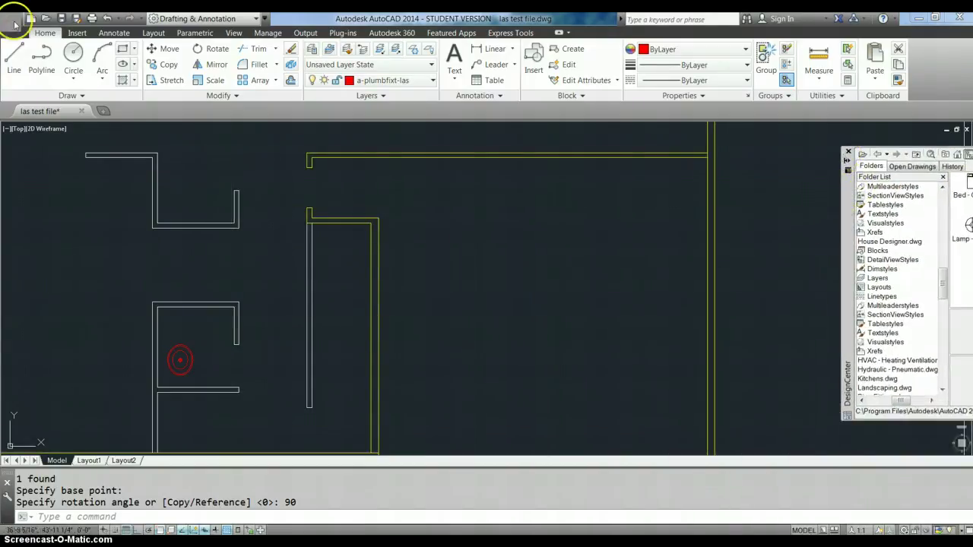
- Search Autodesk Seek for 'stove' from the Insert tab
left_click(77, 33)
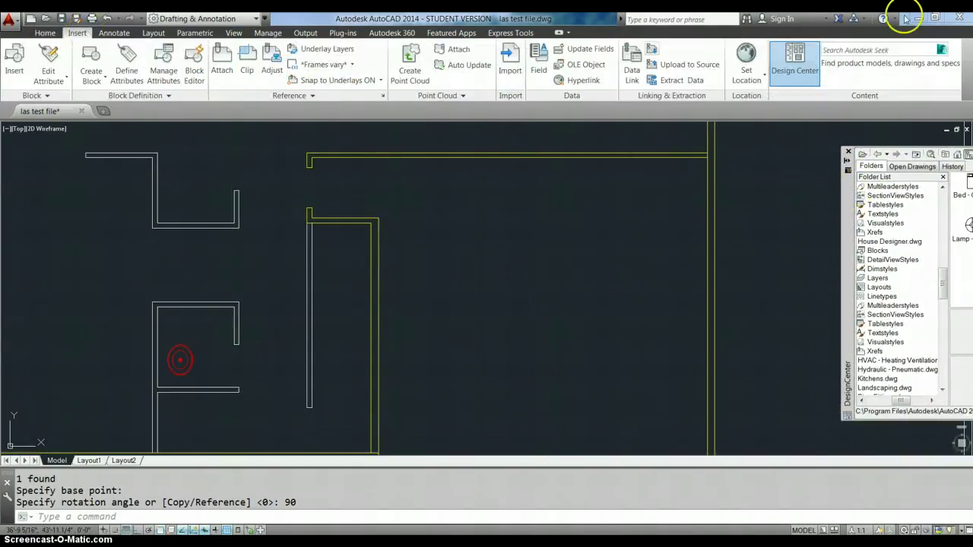
left_click(880, 50)
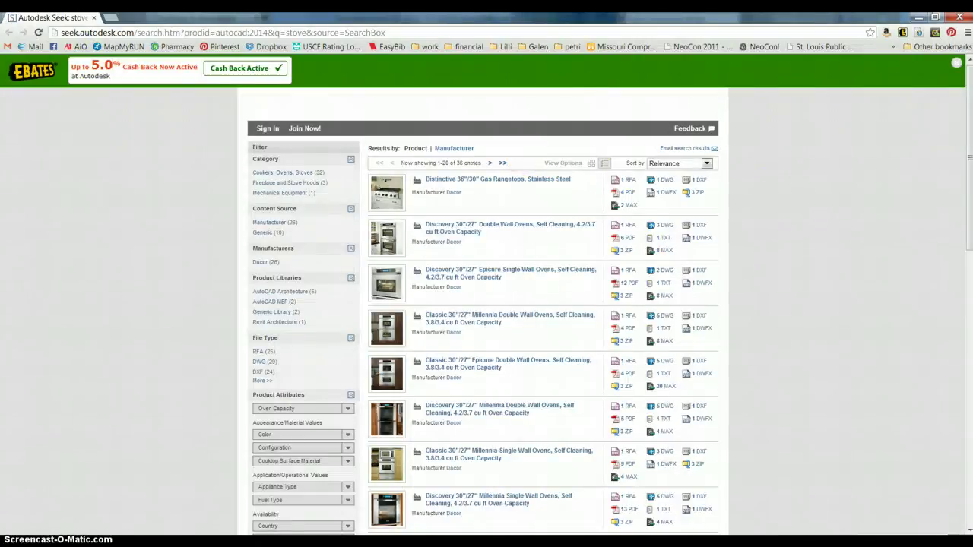
- Filter the stove results to DWG files, trying then removing two library filters
left_click(957, 64)
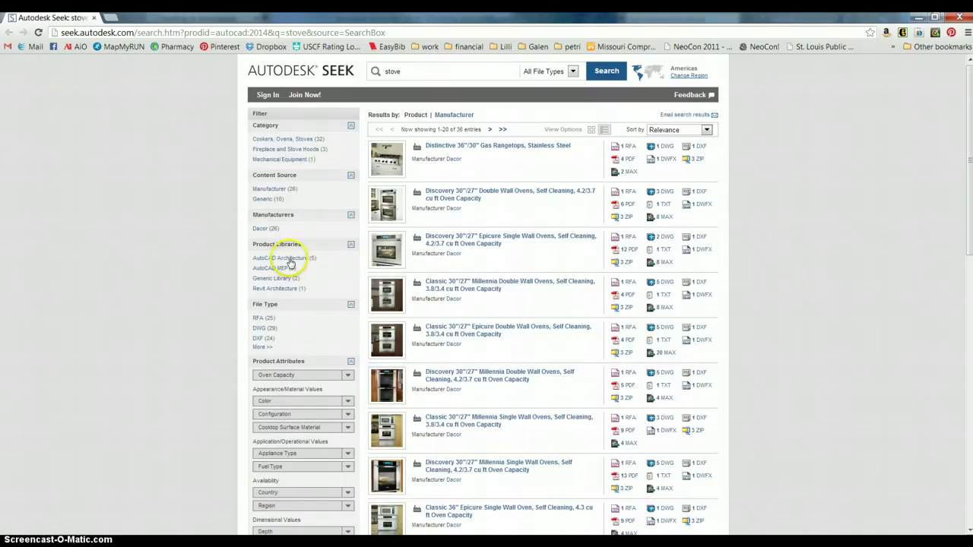
left_click(260, 327)
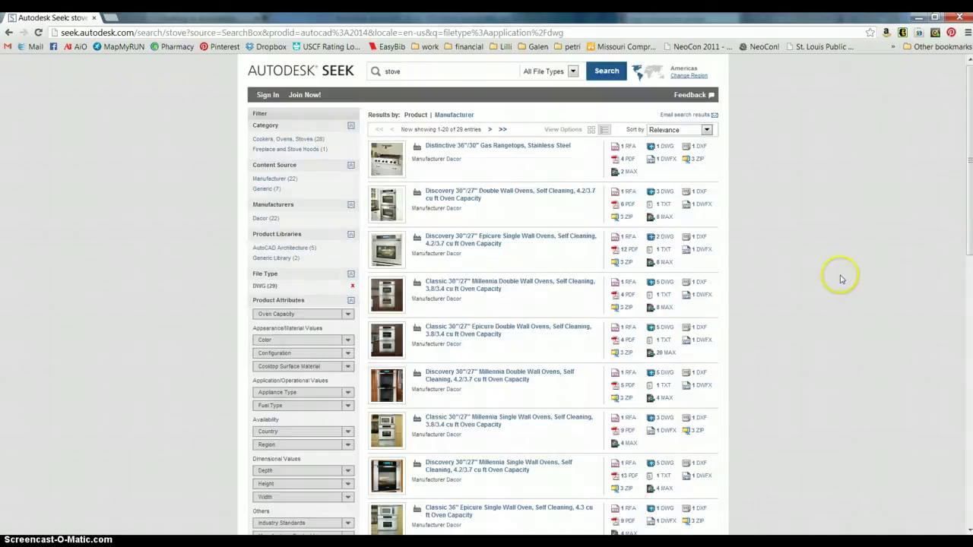
left_click(293, 248)
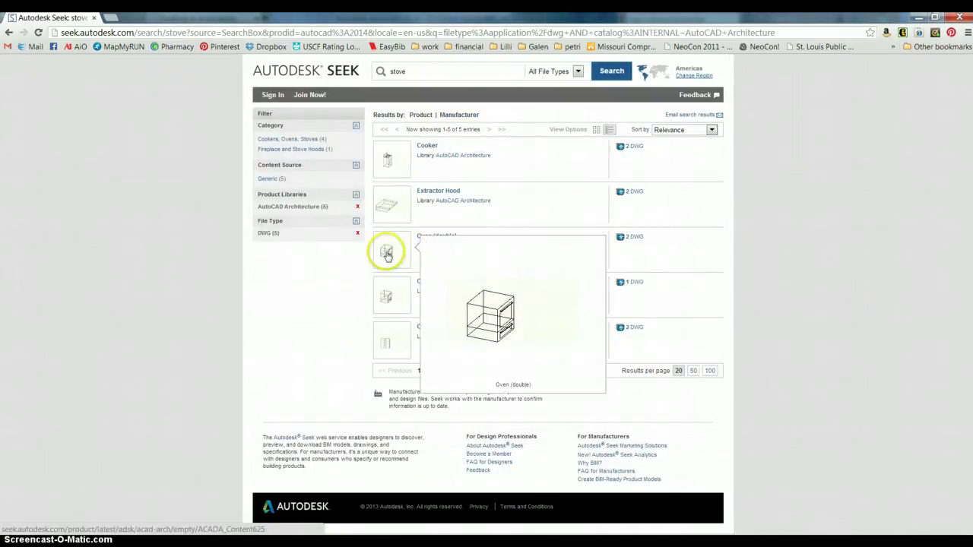
mouse_move(390, 295)
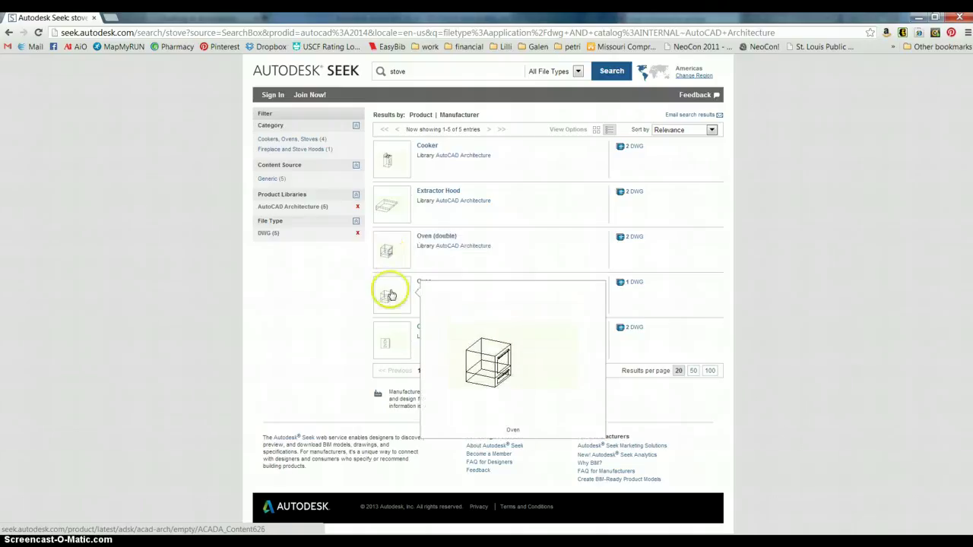
left_click(357, 209)
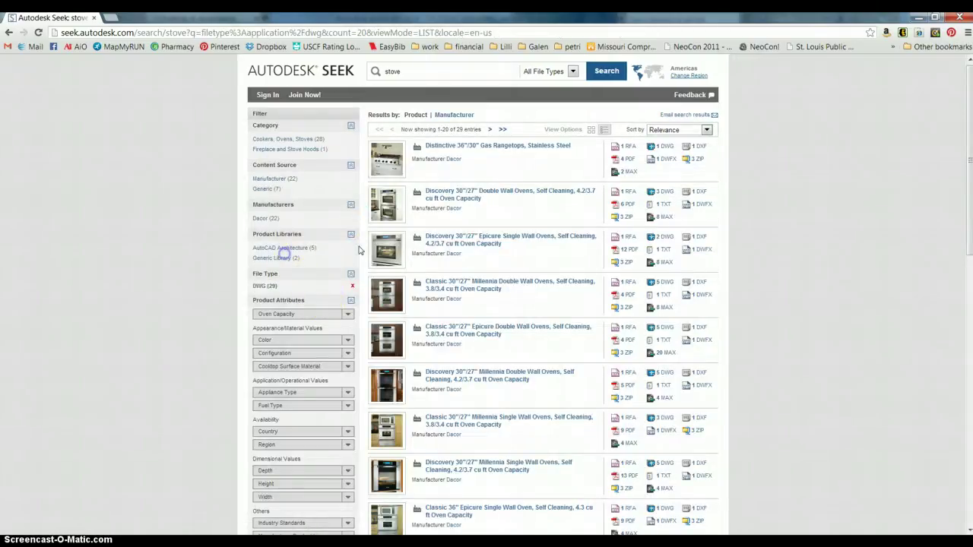
left_click(271, 258)
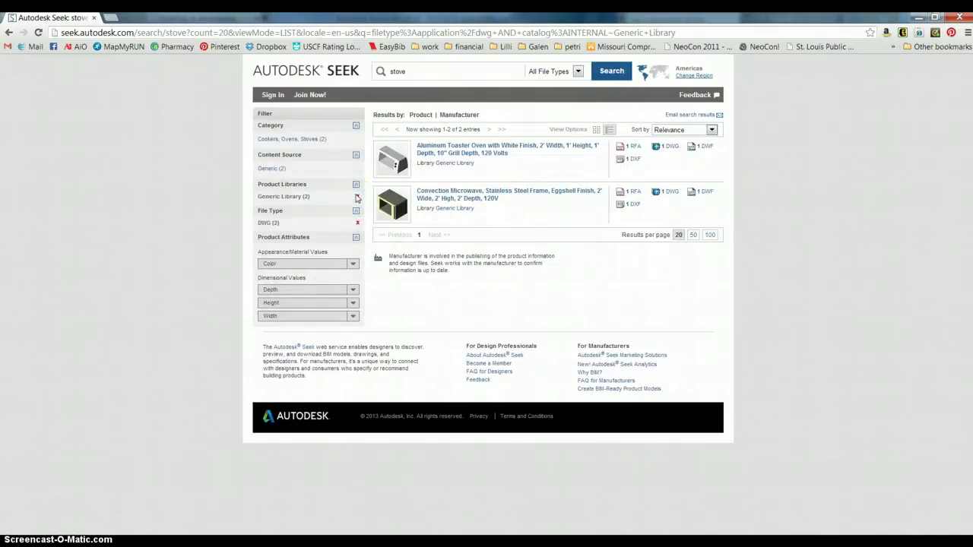
left_click(357, 198)
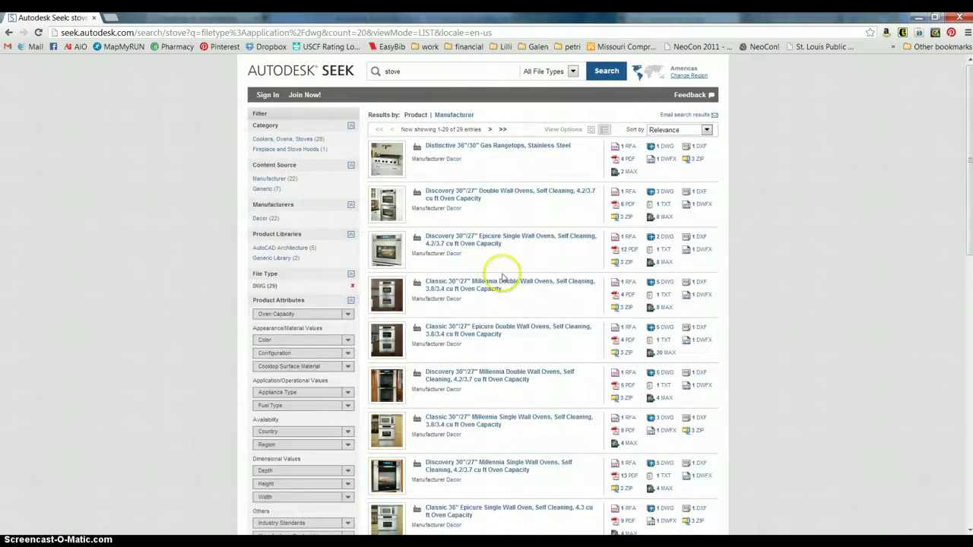
- Show page 2 of the results (entries 21–29) and select the search term 'stove'
scroll(563, 339, "down", 5)
scroll(612, 394, "down", 3)
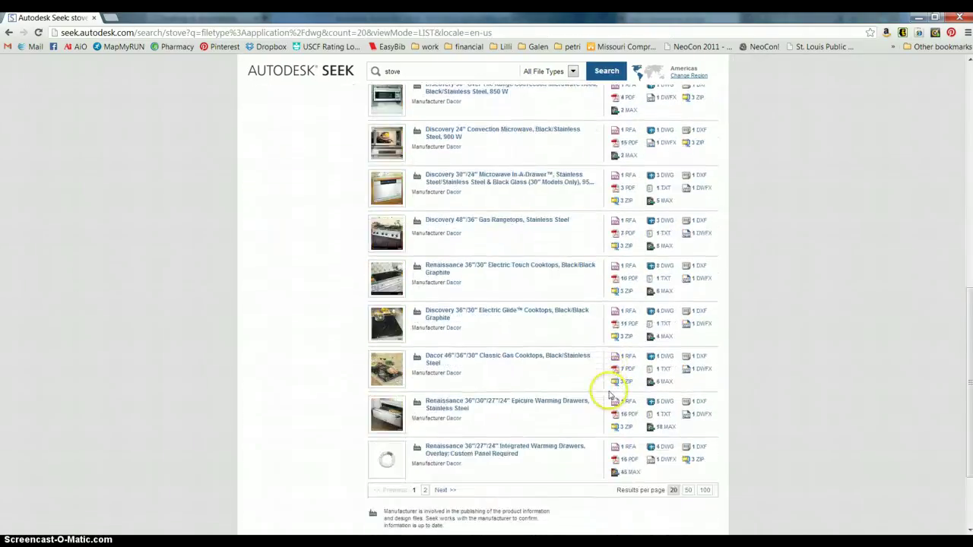
left_click(442, 388)
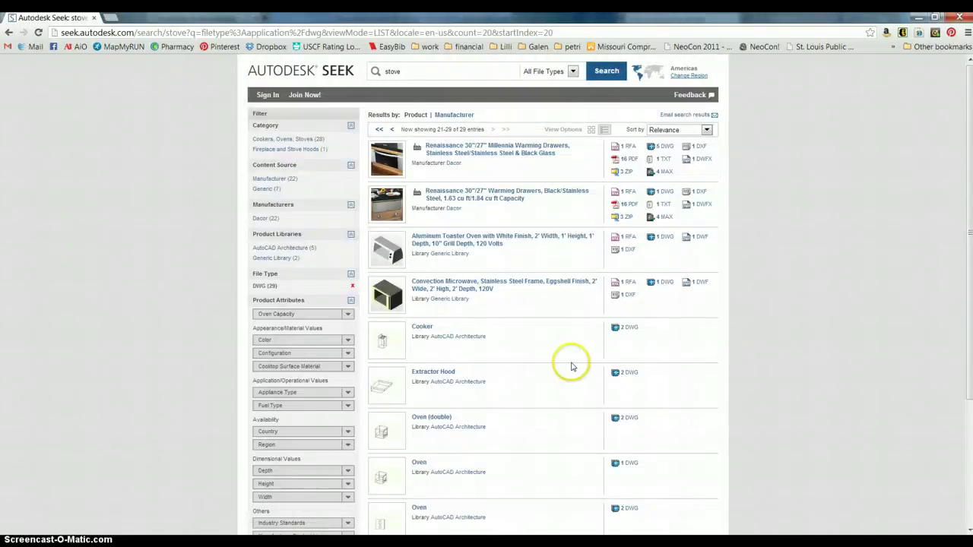
scroll(573, 367, "down", 1)
scroll(572, 367, "up", 1)
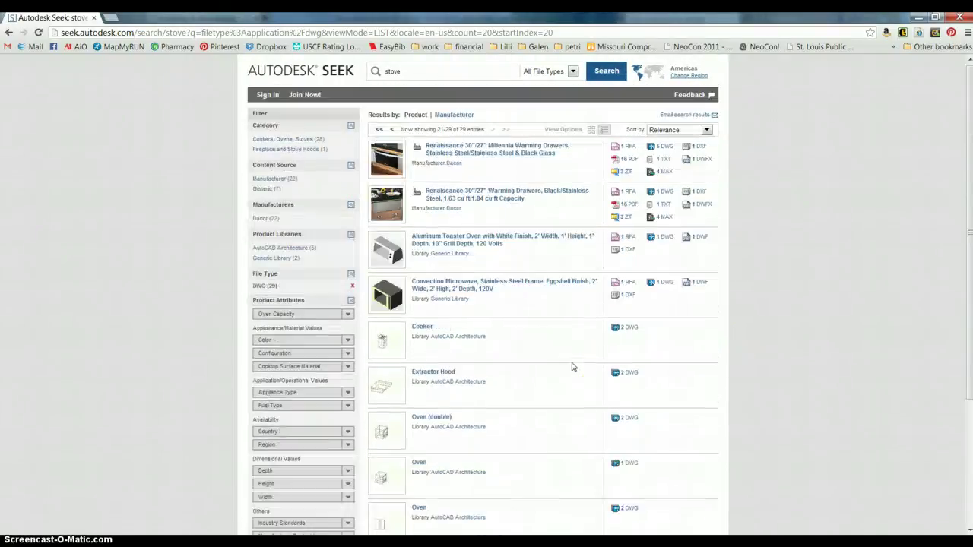
double_click(392, 72)
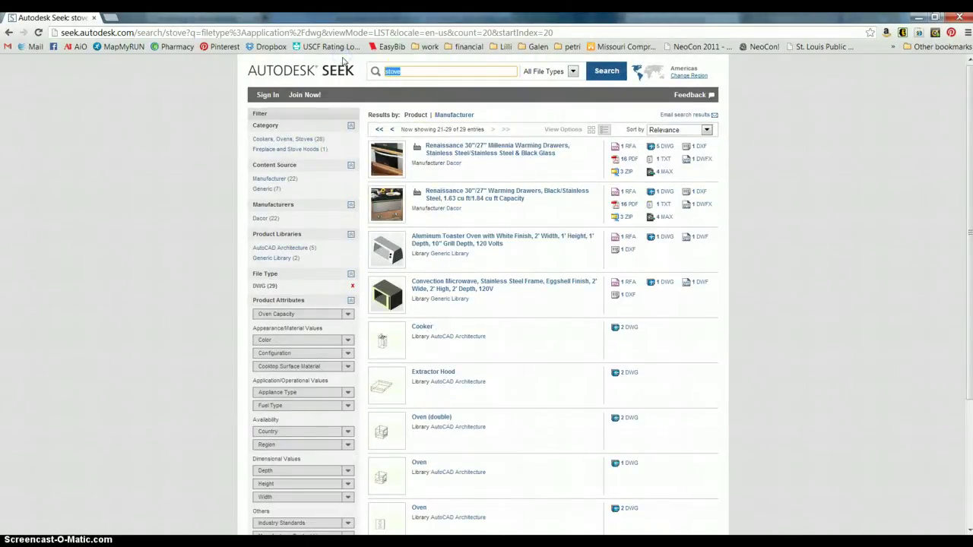
- Search Seek for 'range' and limit the results to DWG files
type("range")
key("Return")
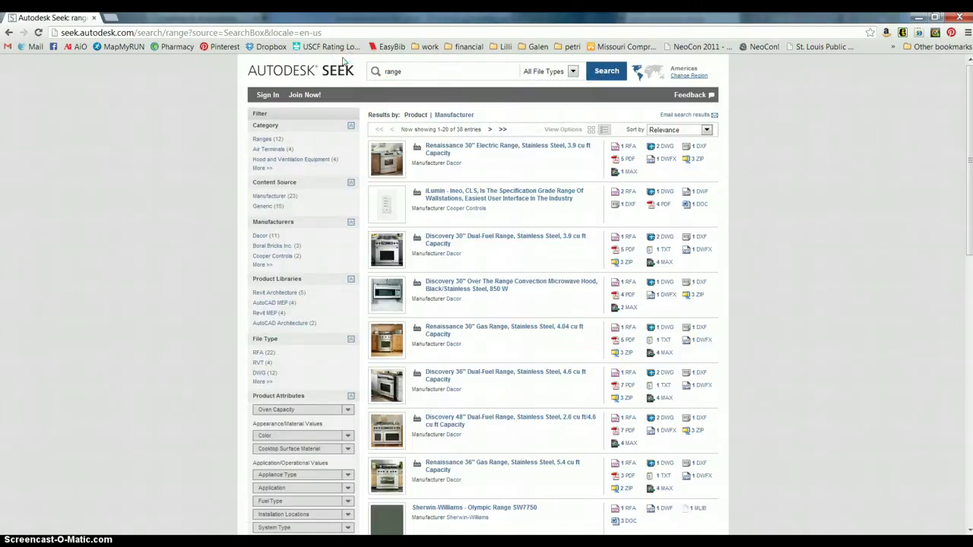
left_click(261, 374)
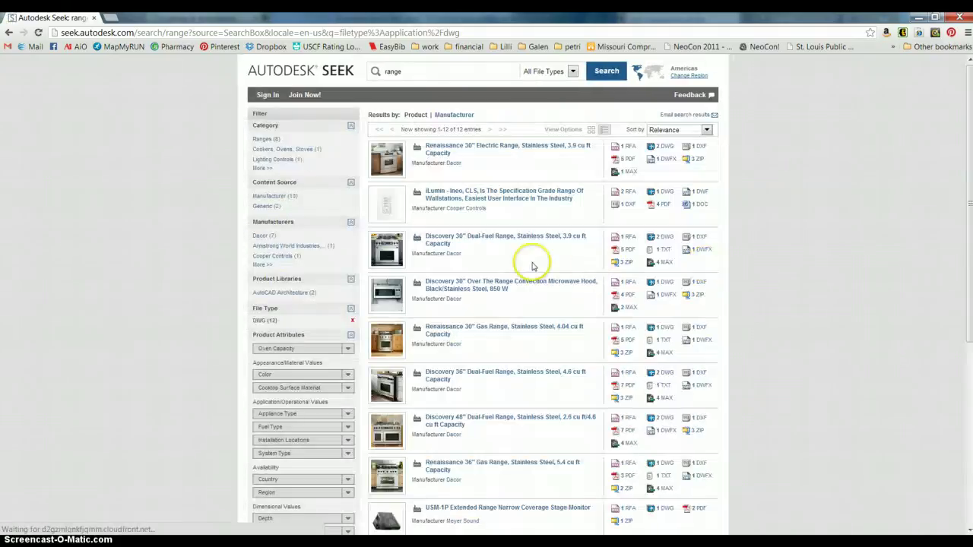
mouse_move(391, 207)
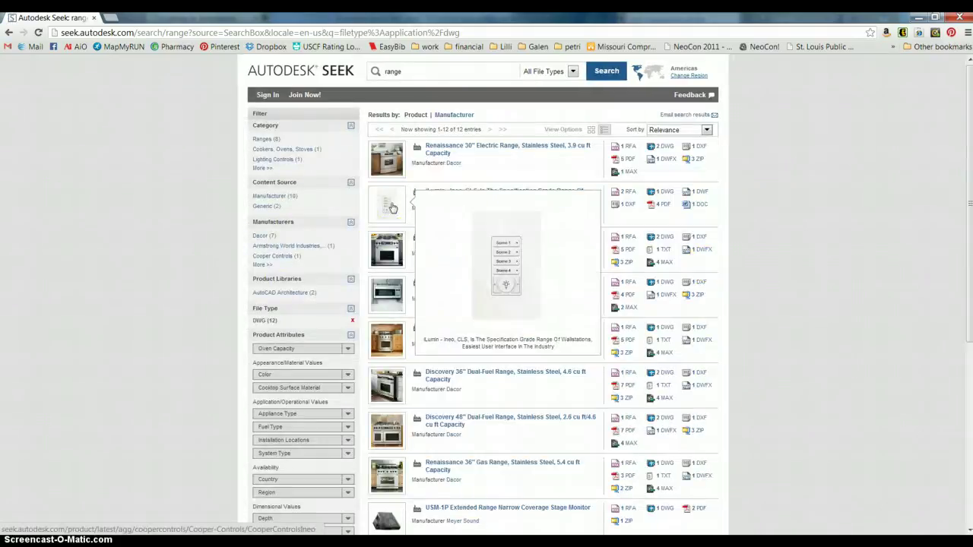
scroll(536, 301, "down", 3)
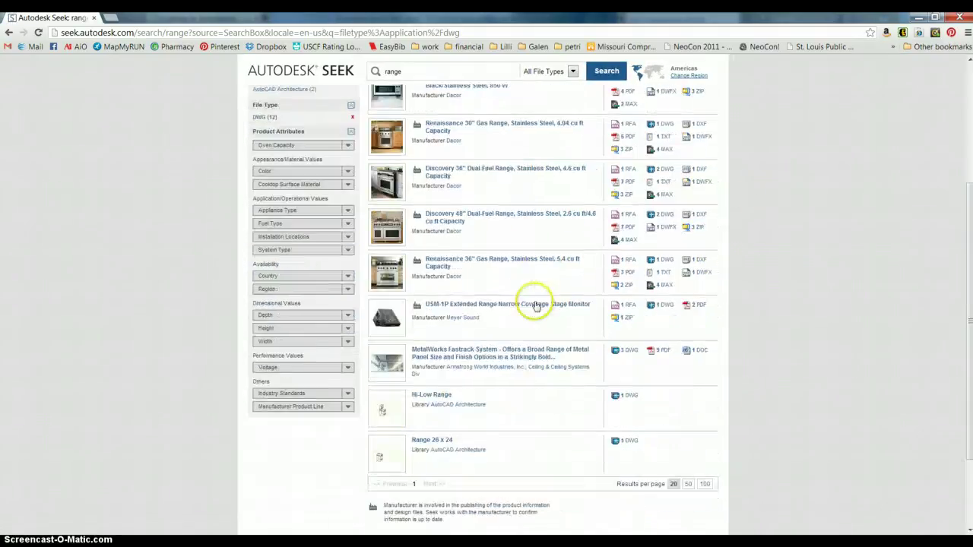
mouse_move(383, 416)
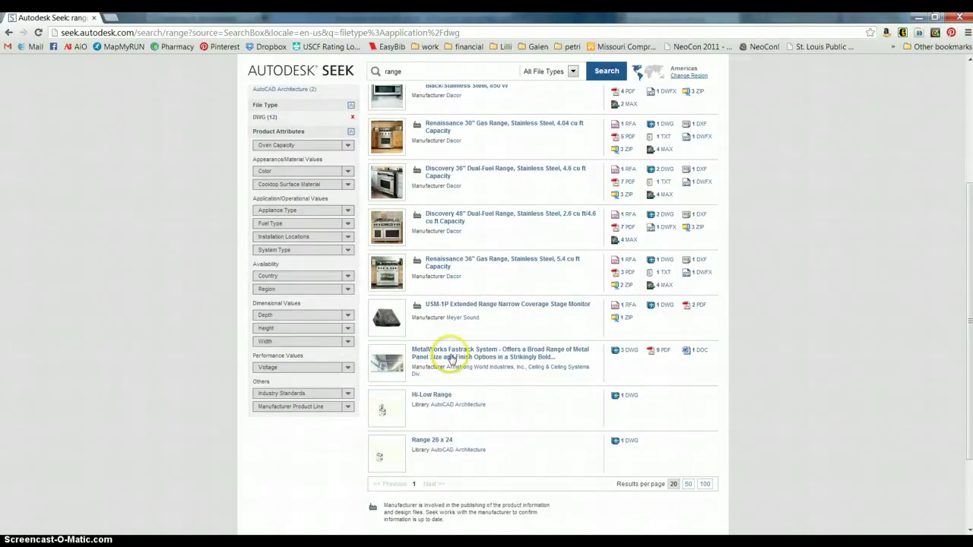
scroll(456, 304, "up", 3)
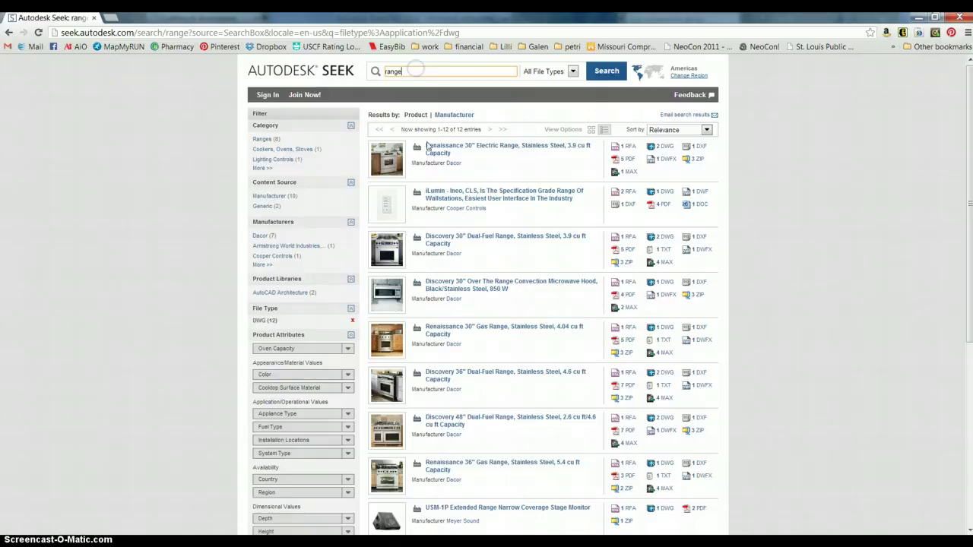
mouse_move(394, 153)
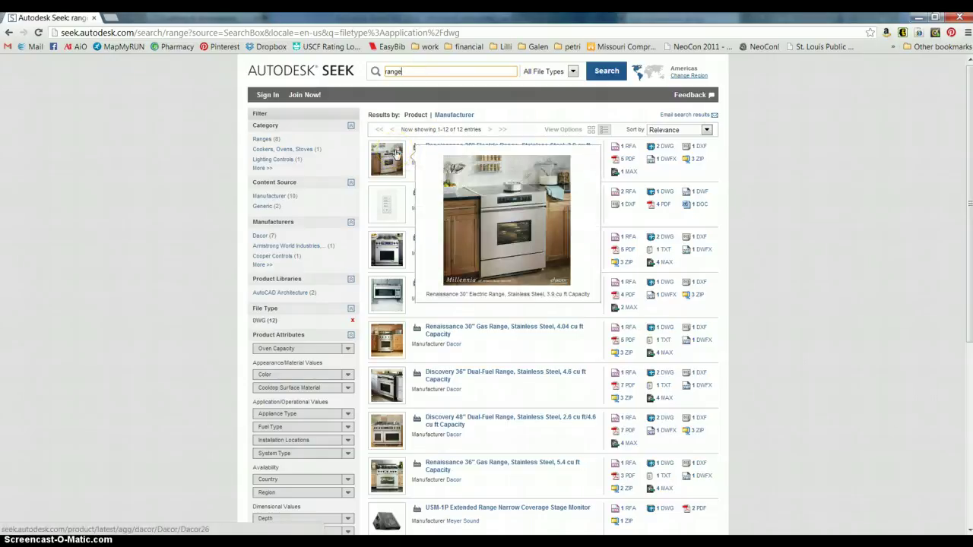
- Open the Dacor electric range's DWG files, preview its 3-D drawing, then return to unfiltered results
left_click(663, 147)
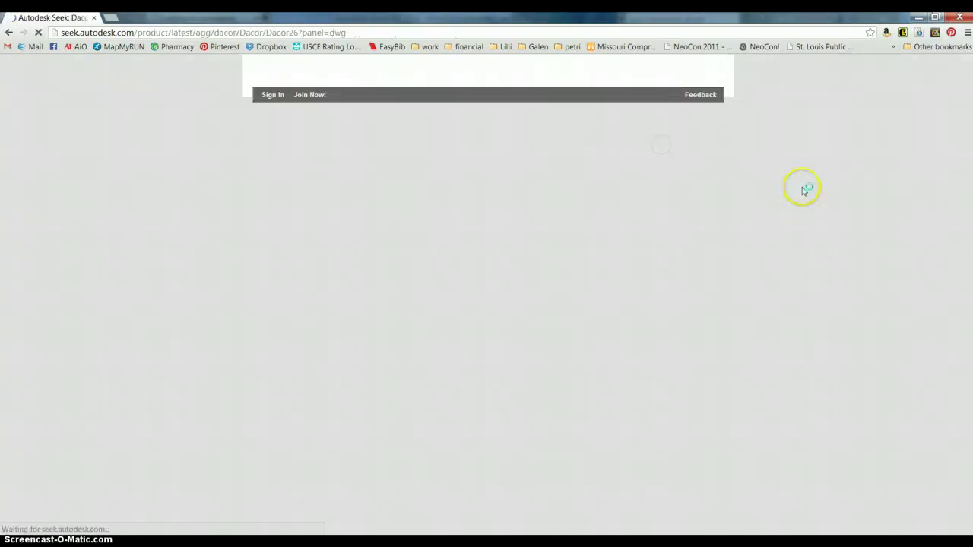
mouse_move(522, 205)
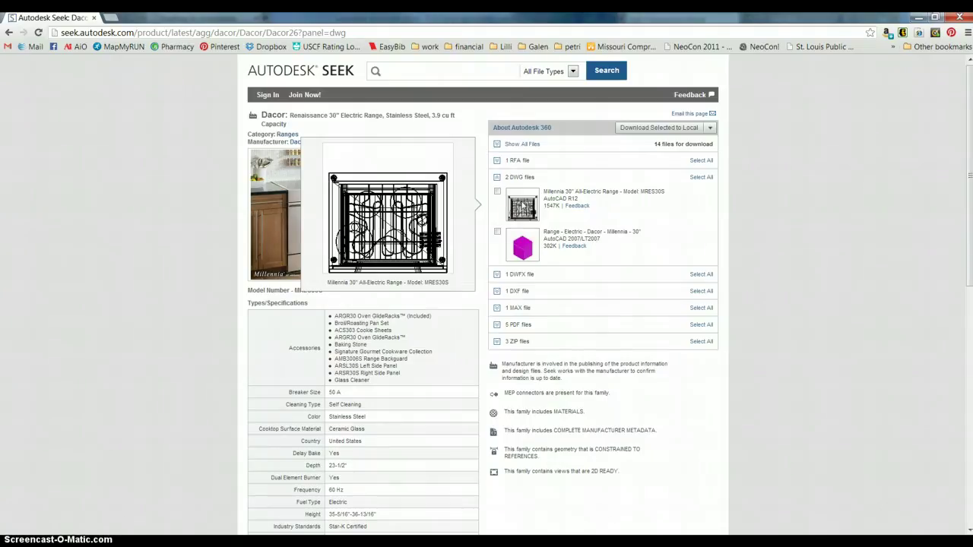
left_click(526, 250)
mouse_move(523, 207)
left_click(423, 129)
left_click(10, 33)
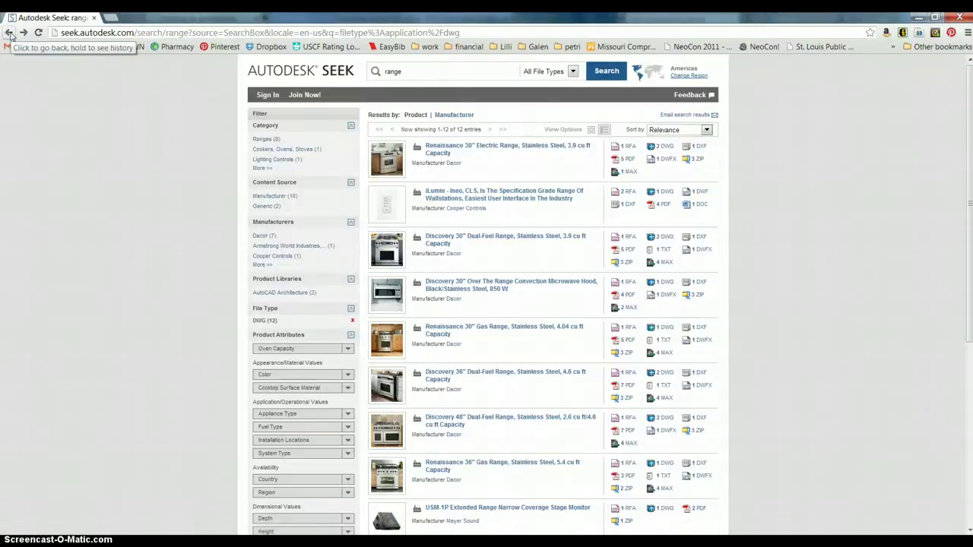
left_click(9, 34)
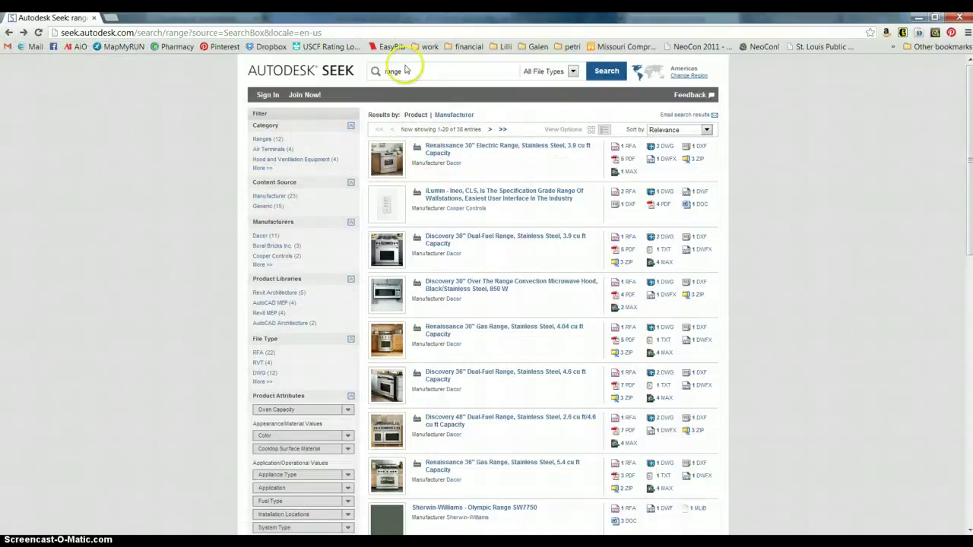
- Replace the search with 'dishwasher' and download the Standard Dishwasher's DWG file
left_click_drag(405, 69, 386, 70)
type("dishw")
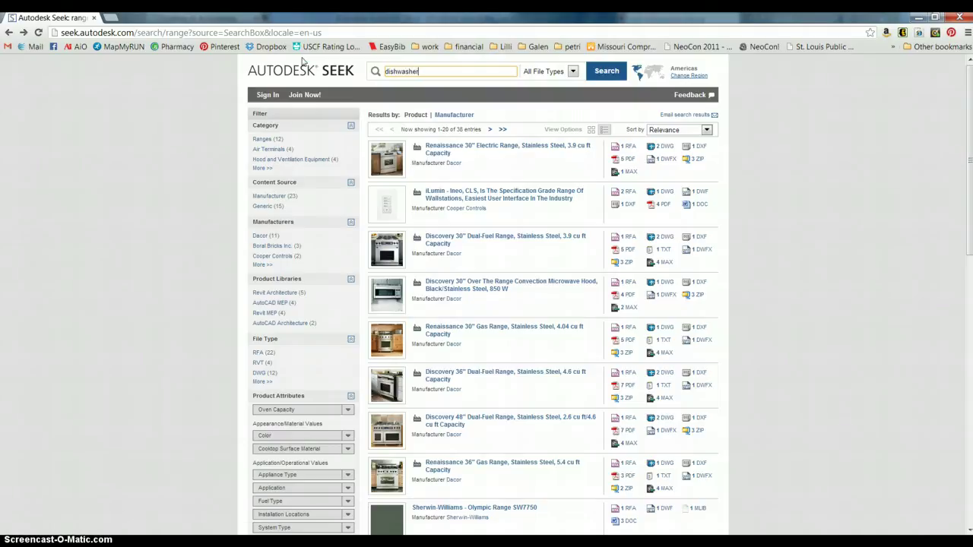
type("asher")
key("Return")
scroll(545, 310, "down", 2)
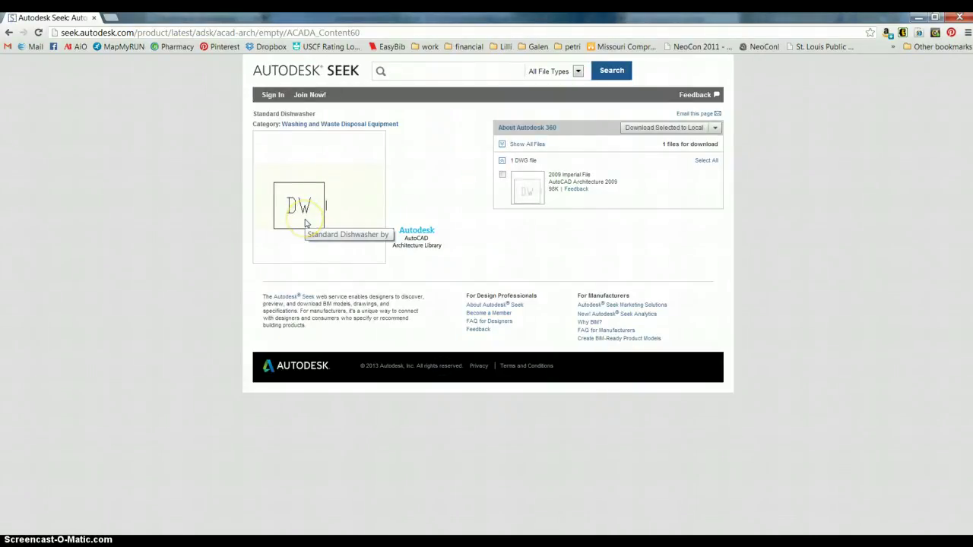
left_click(503, 176)
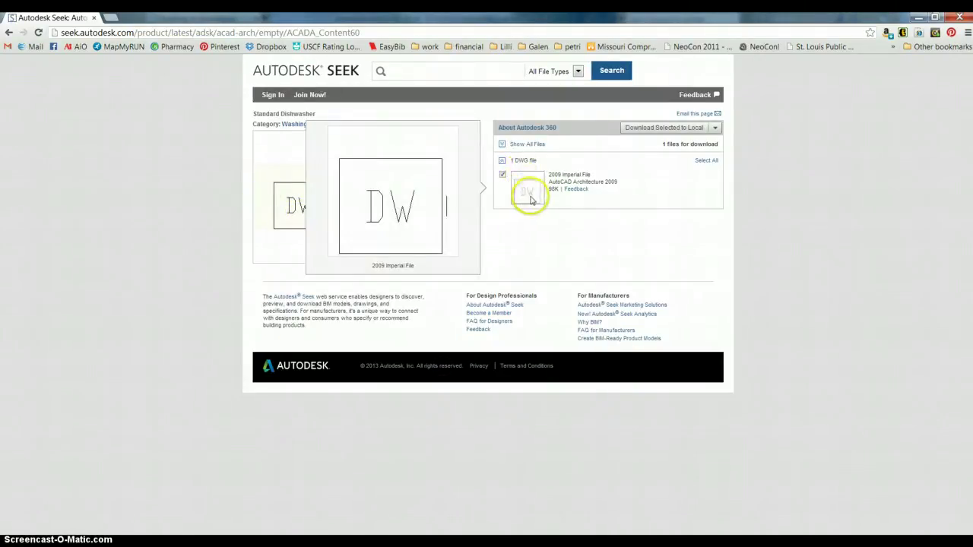
left_click(684, 128)
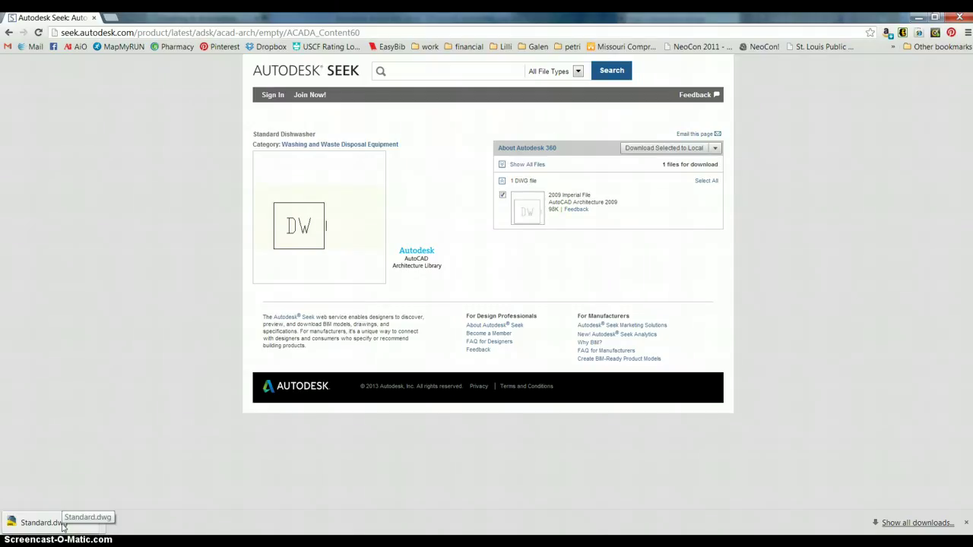
- Show the downloaded Standard.dwg in the Downloads folder and copy it
left_click(102, 522)
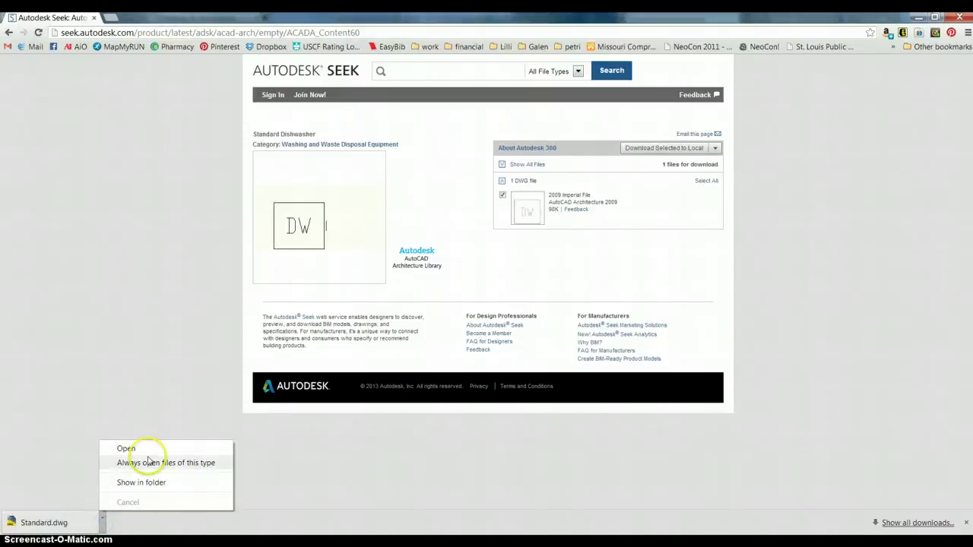
left_click(147, 482)
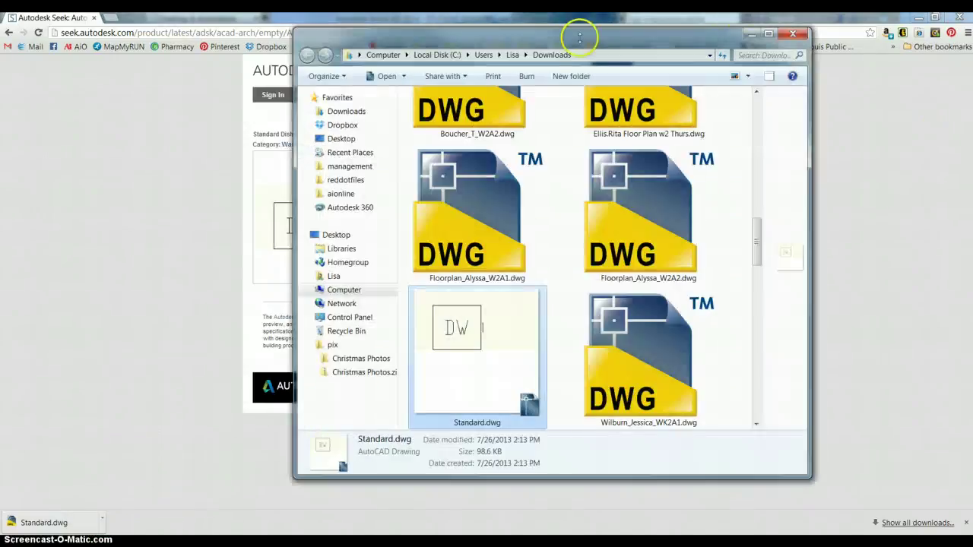
scroll(566, 223, "up", 1)
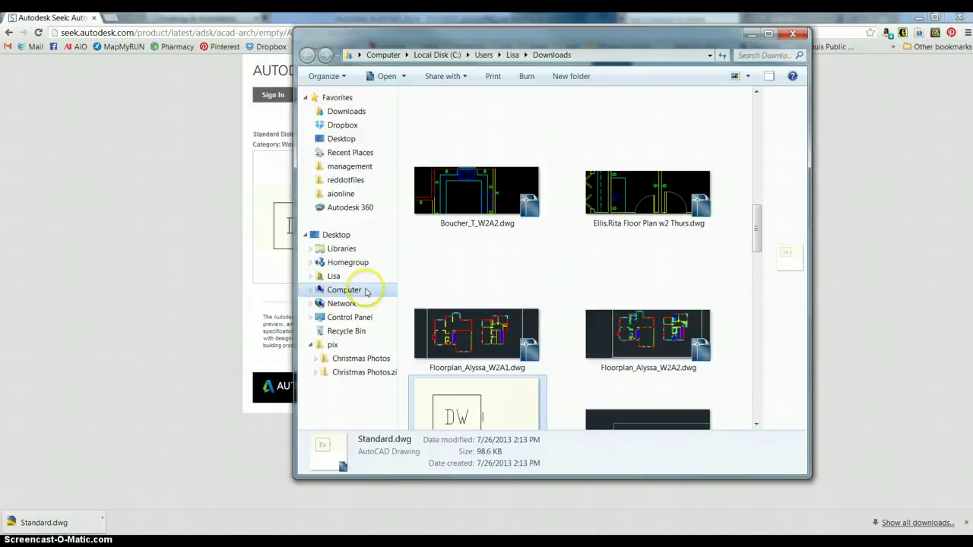
left_click(310, 303)
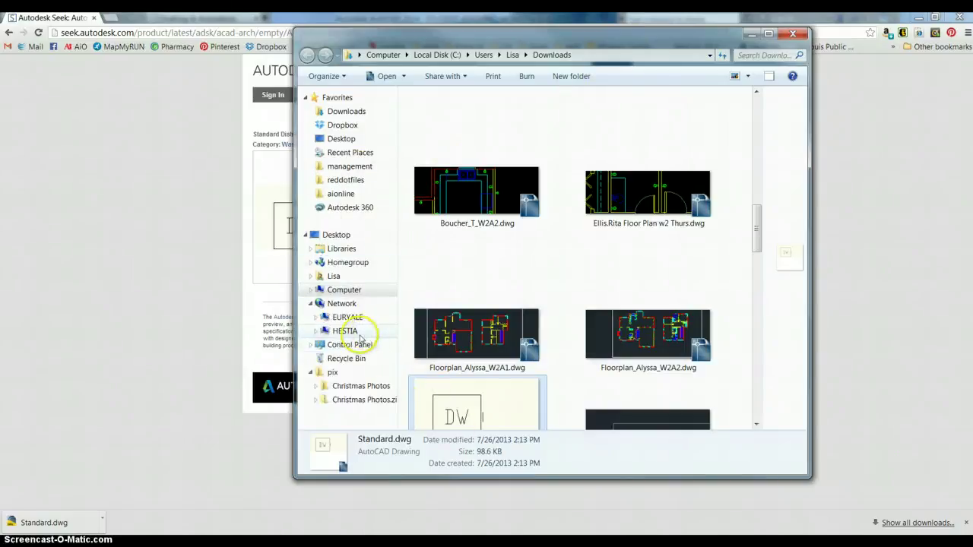
left_click(346, 182)
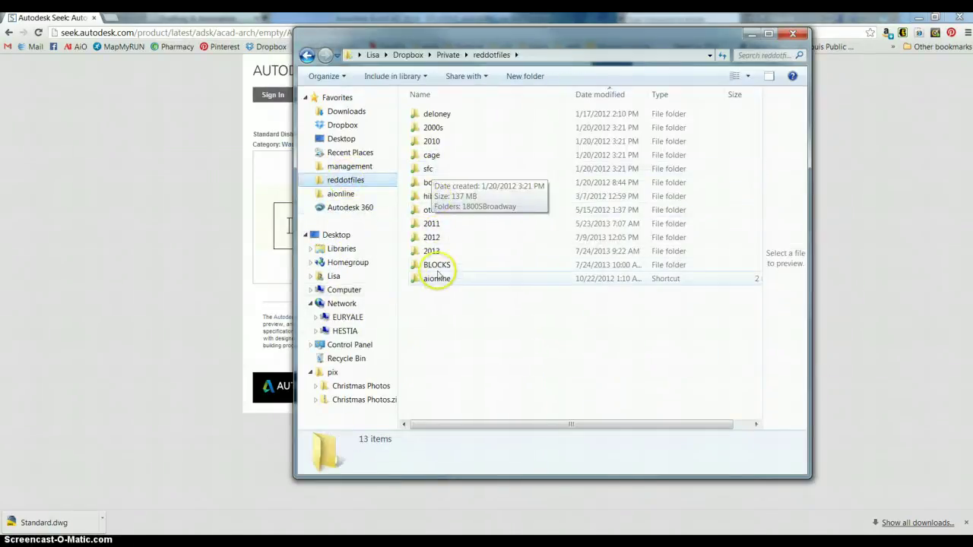
left_click(307, 56)
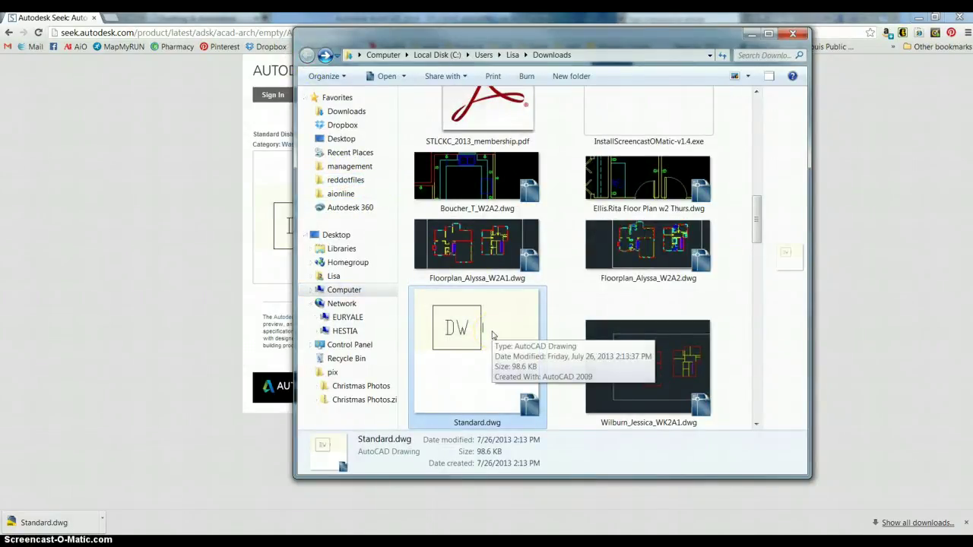
right_click(492, 335)
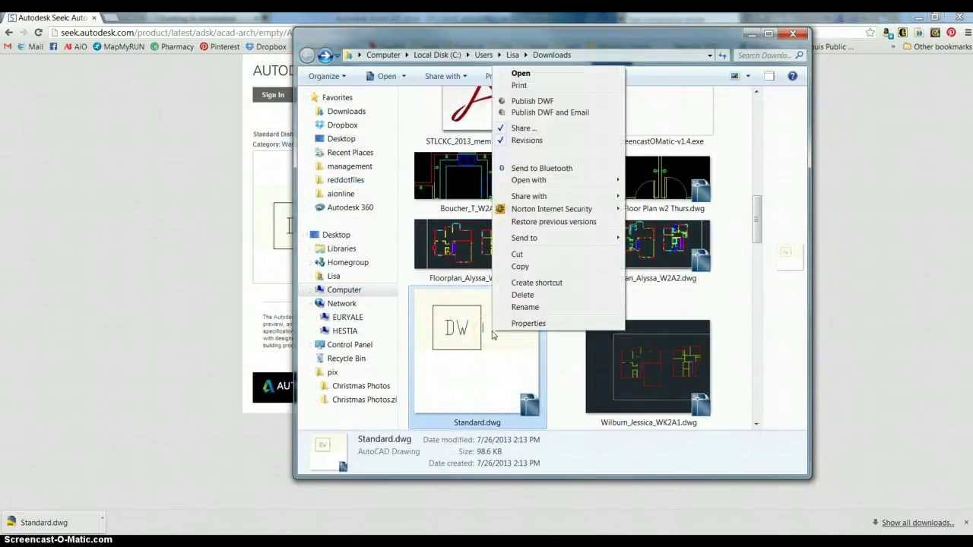
left_click(532, 264)
- Paste Standard.dwg into the reddotfiles BLOCKS folder and rename it dishwasher.dwg
left_click(346, 179)
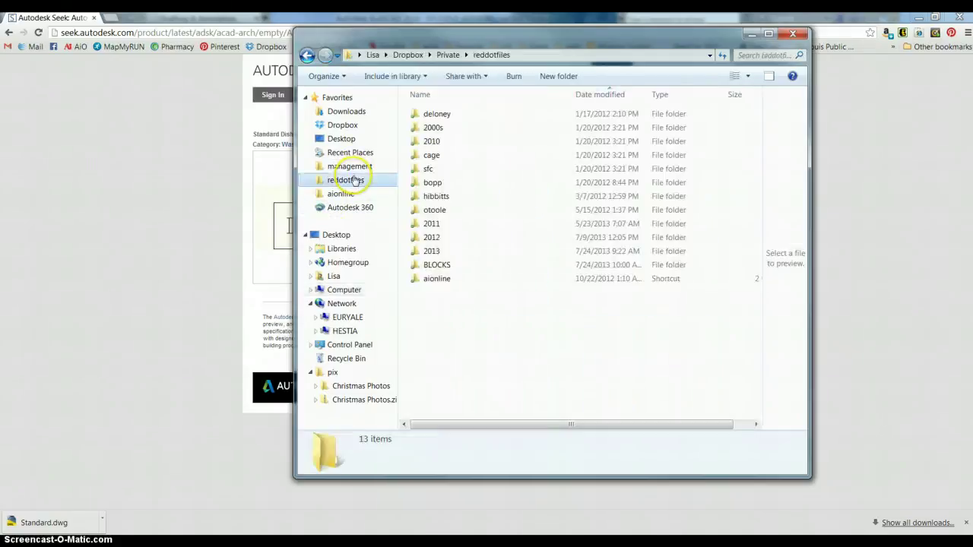
double_click(439, 264)
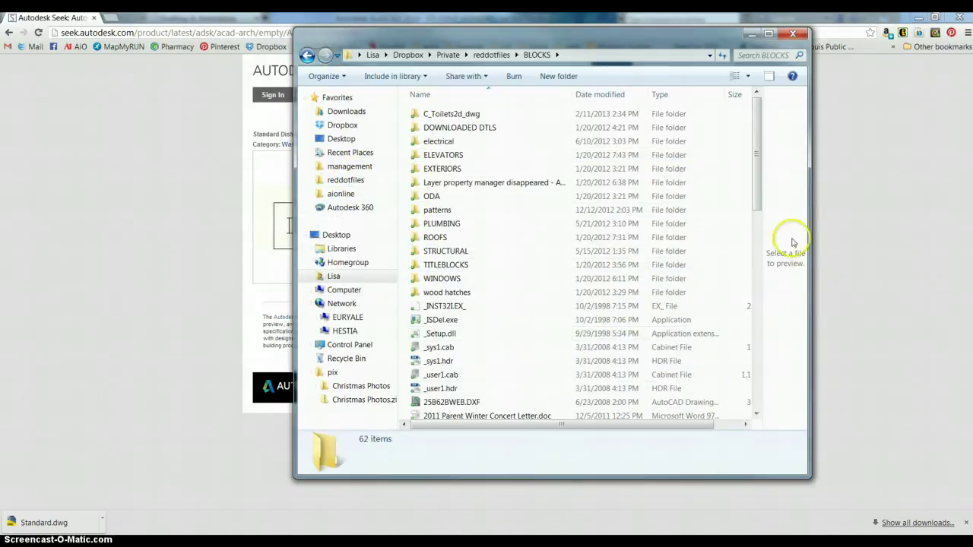
right_click(521, 355)
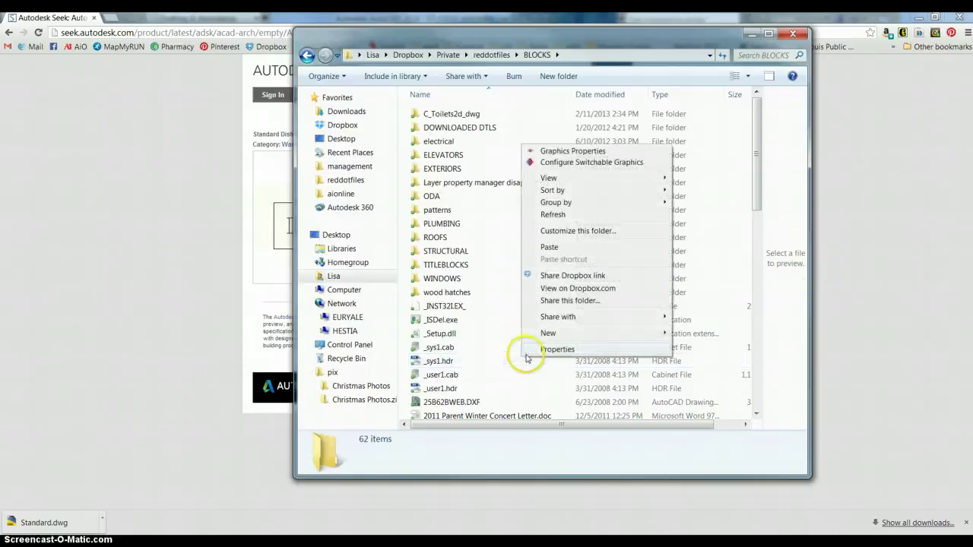
left_click(550, 248)
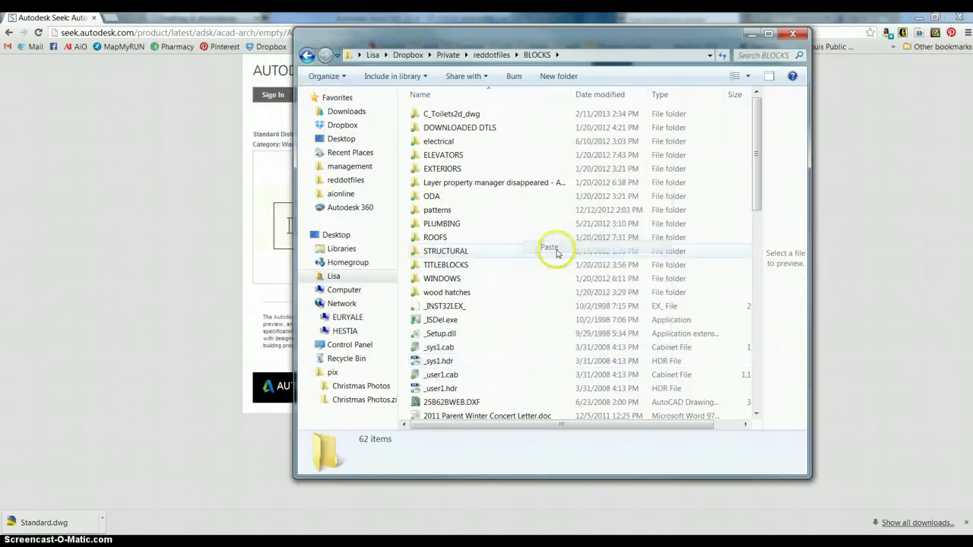
left_click(452, 413)
left_click(460, 412)
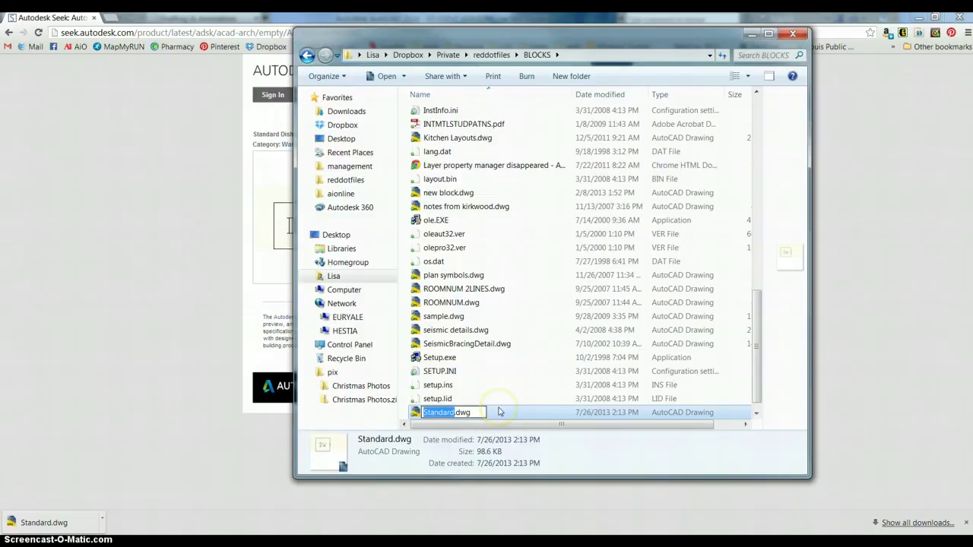
key("BackSpace")
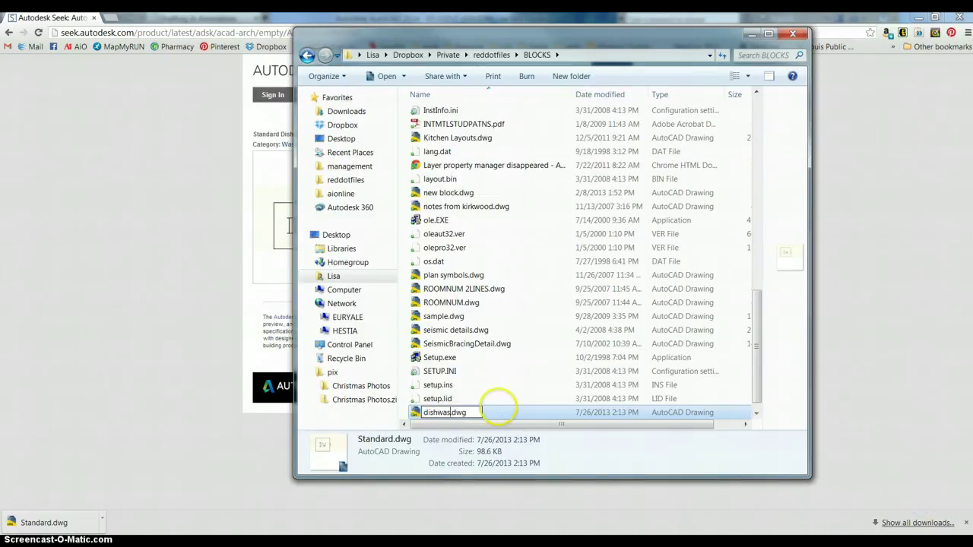
key("Return")
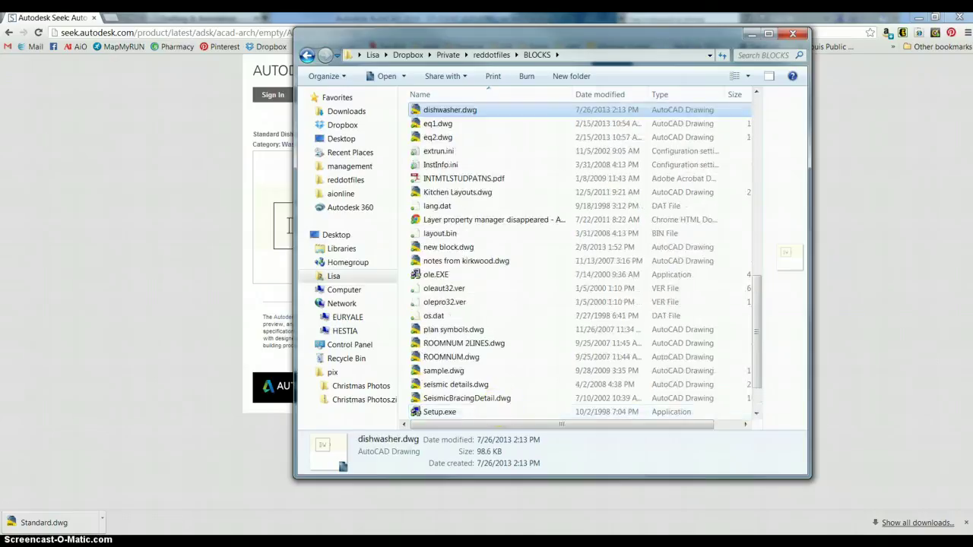
- Hide Explorer, return to the dishwasher results and open the AutoCAD Architecture library
left_click(755, 36)
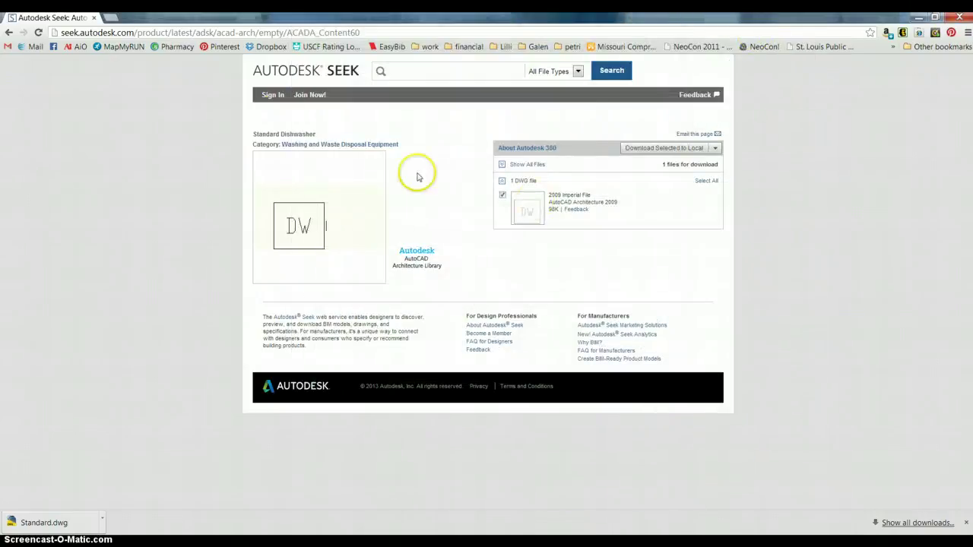
left_click(9, 31)
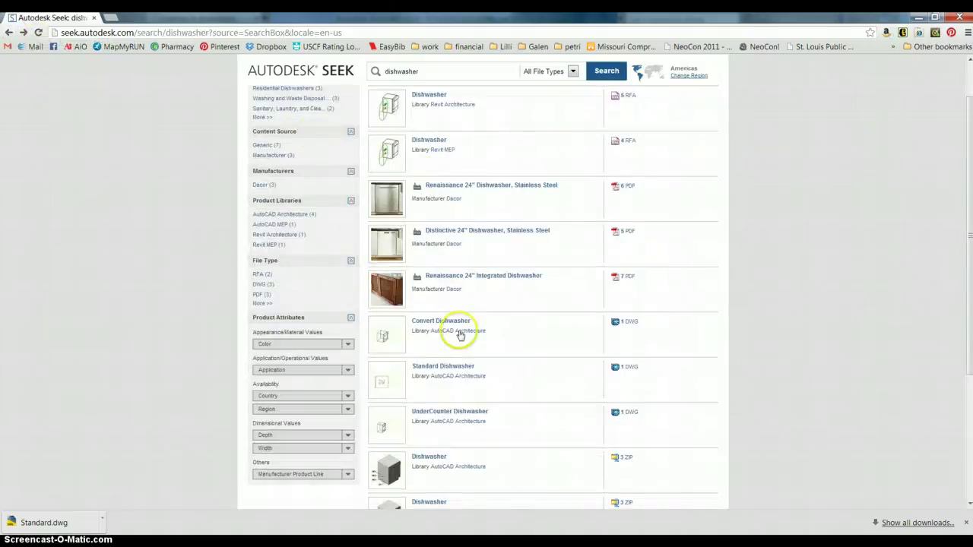
scroll(558, 384, "down", 3)
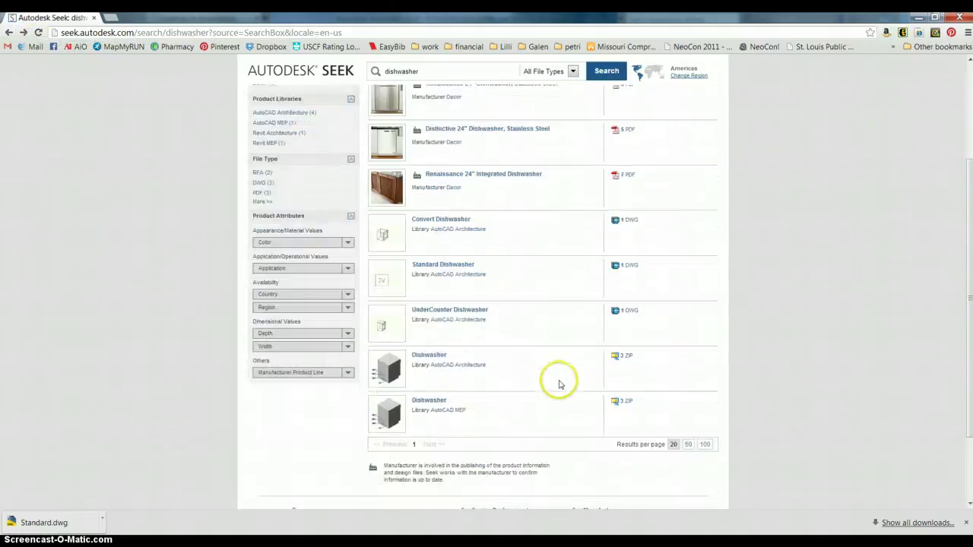
left_click(461, 320)
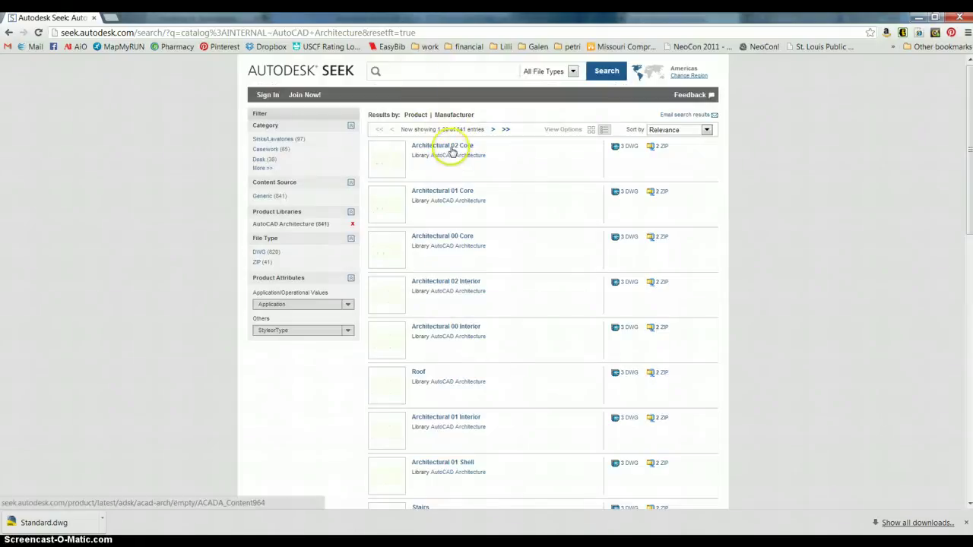
- Page through the library results to page 3 and expand the full category list
scroll(500, 322, "down", 2)
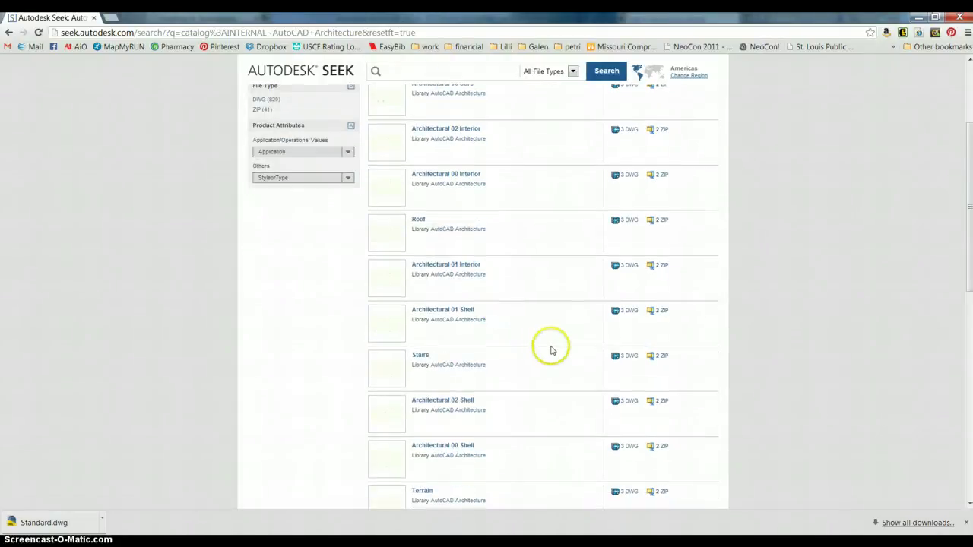
scroll(552, 351, "down", 3)
scroll(552, 350, "down", 3)
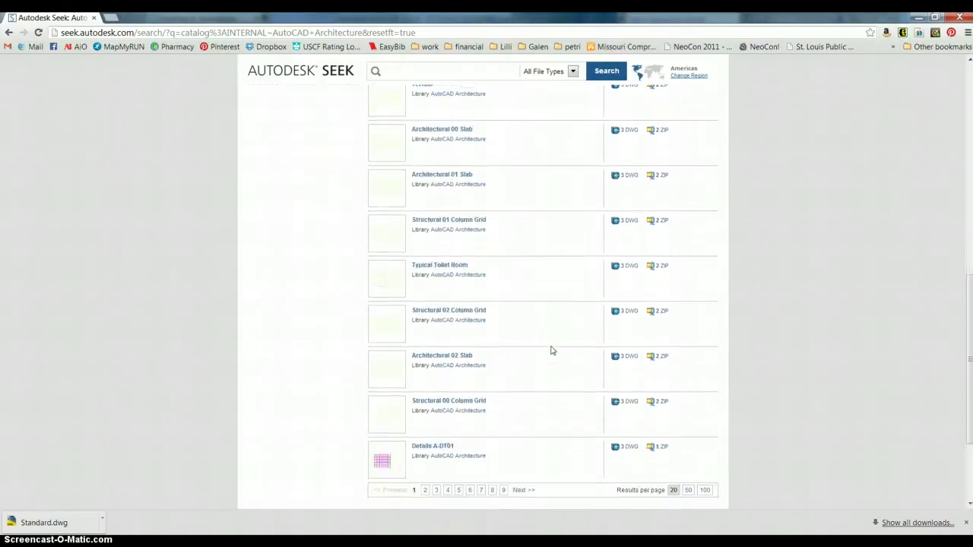
left_click(425, 490)
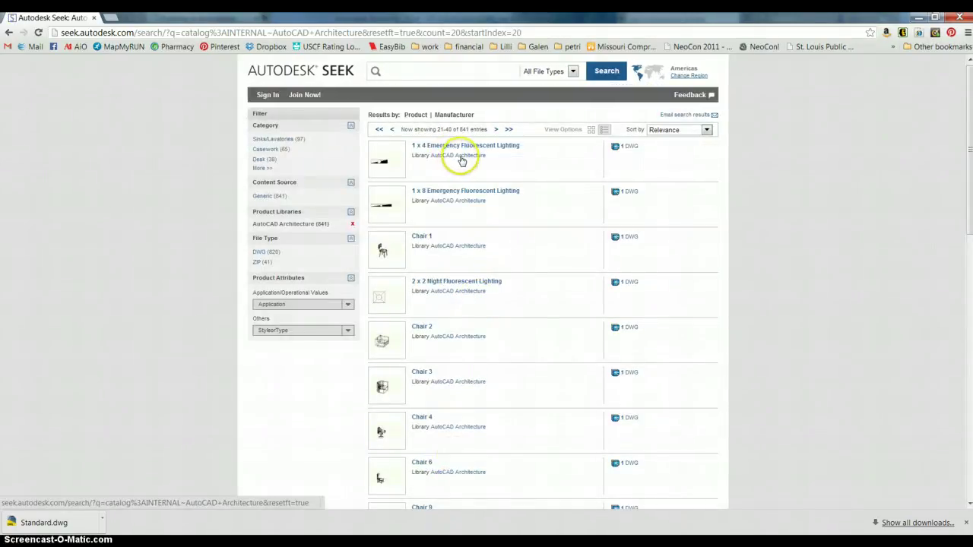
scroll(488, 386, "down", 2)
scroll(488, 386, "down", 5)
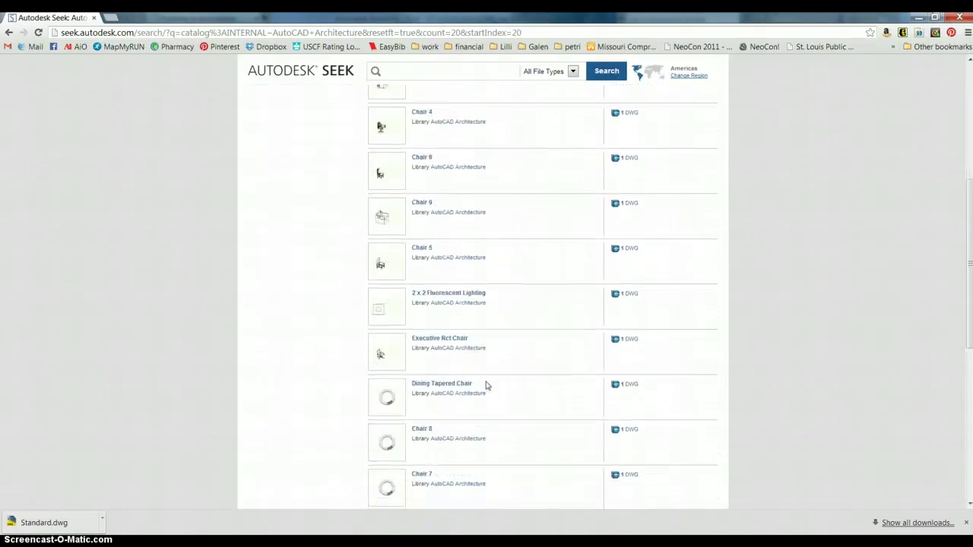
scroll(487, 386, "down", 3)
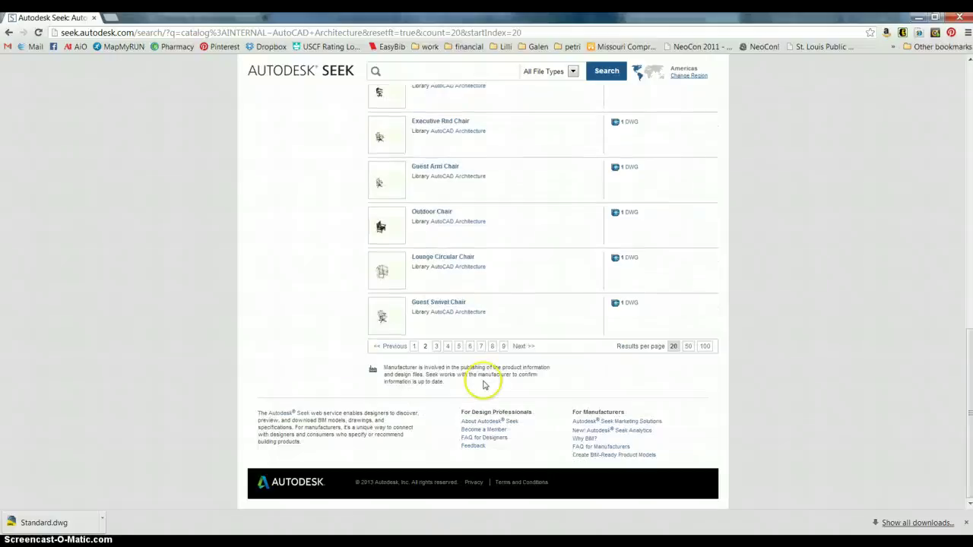
left_click(437, 345)
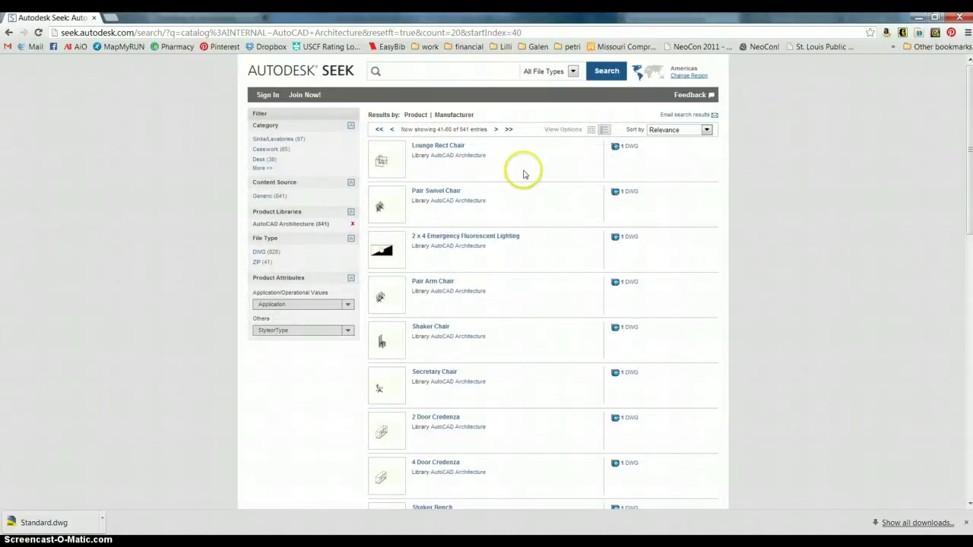
left_click(261, 168)
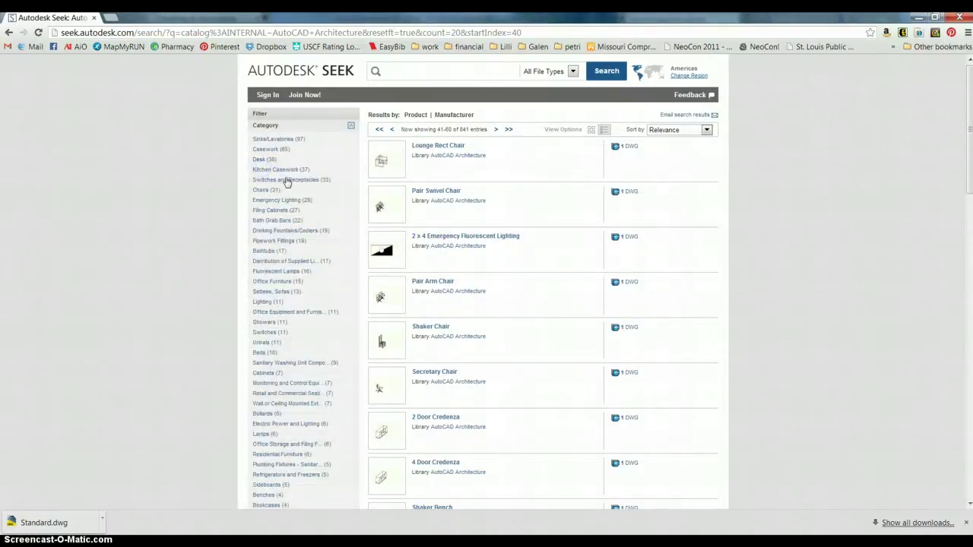
left_click(284, 167)
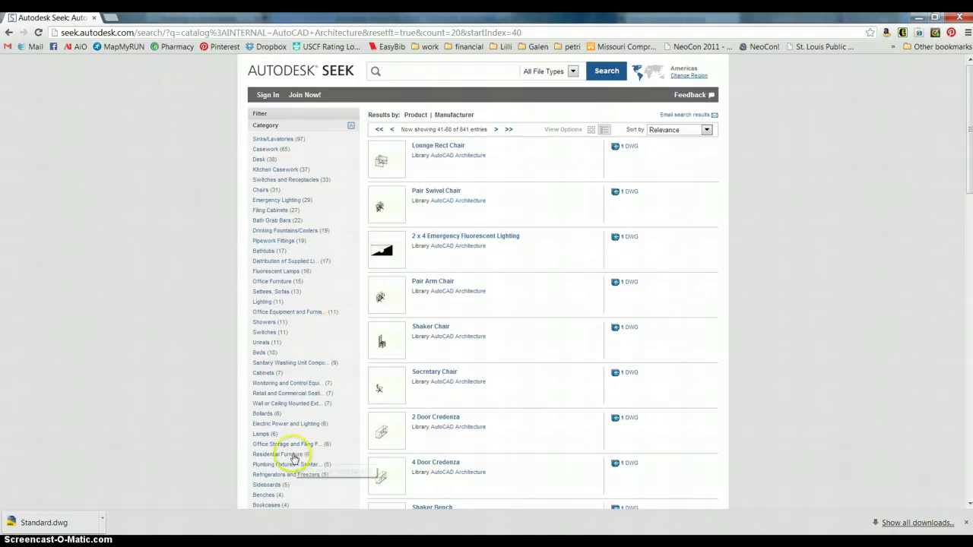
scroll(316, 479, "down", 3)
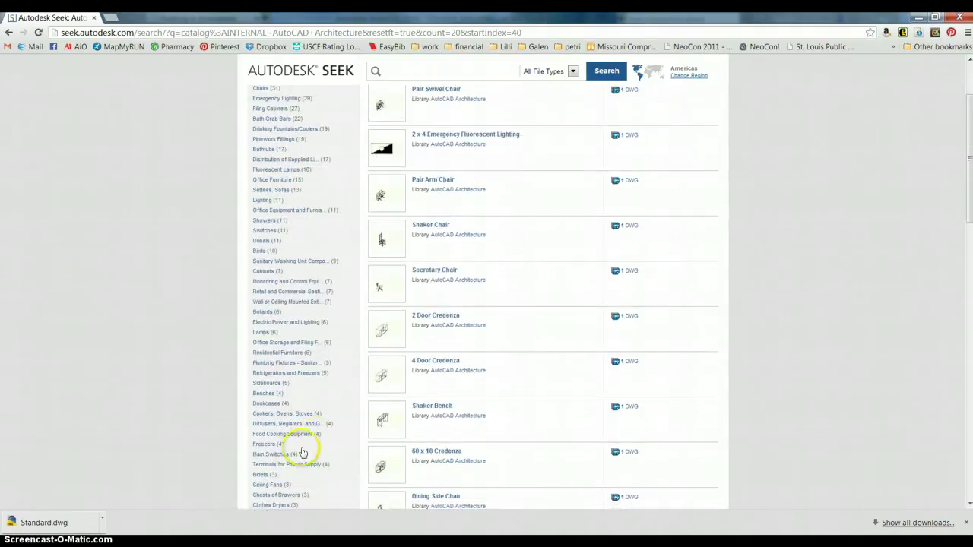
- Filter to Cookers, Ovens, Stoves and download the last Oven's 2009 Imperial DWG file
left_click(310, 414)
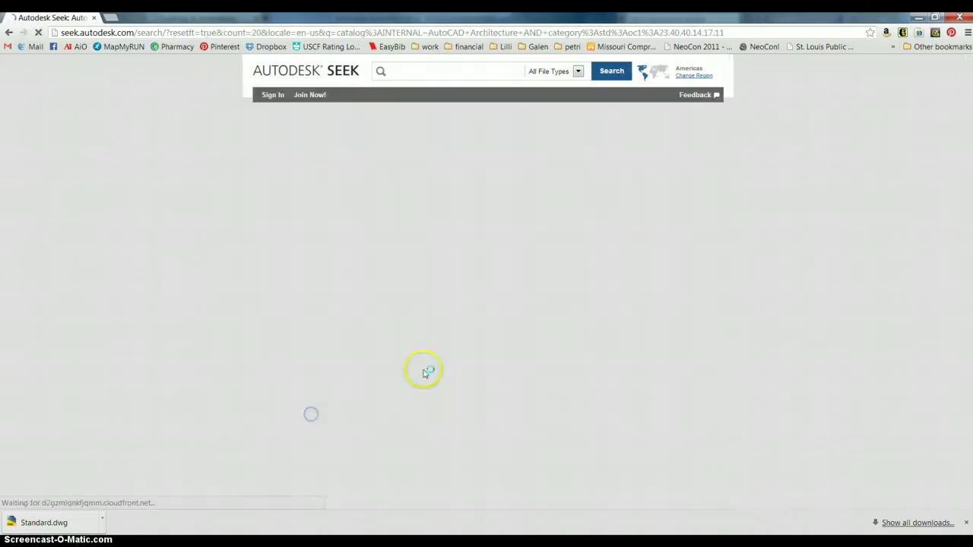
mouse_move(395, 307)
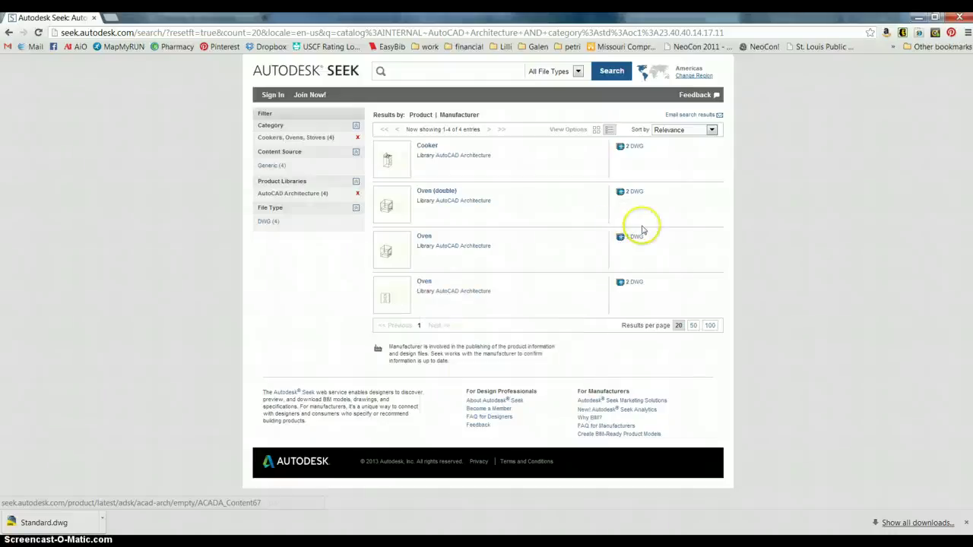
left_click(630, 282)
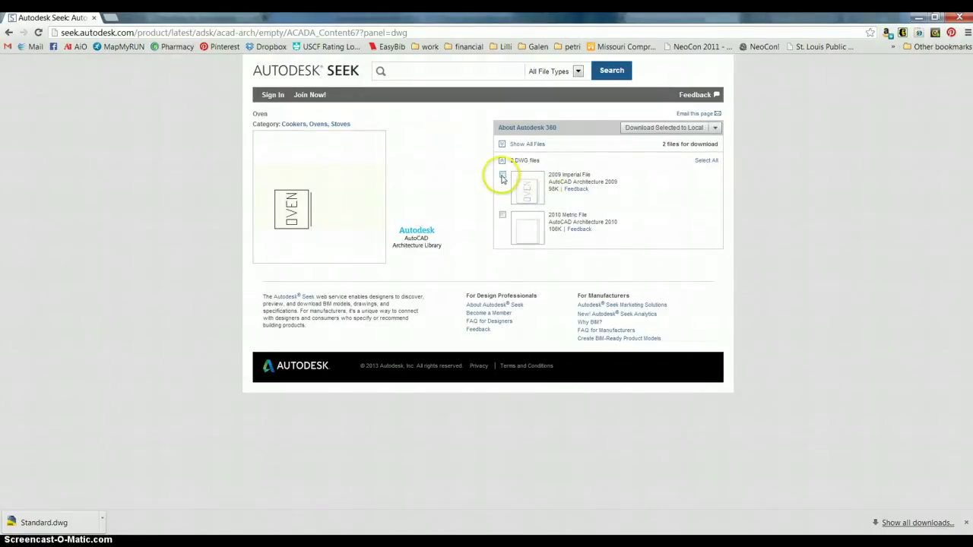
left_click(502, 175)
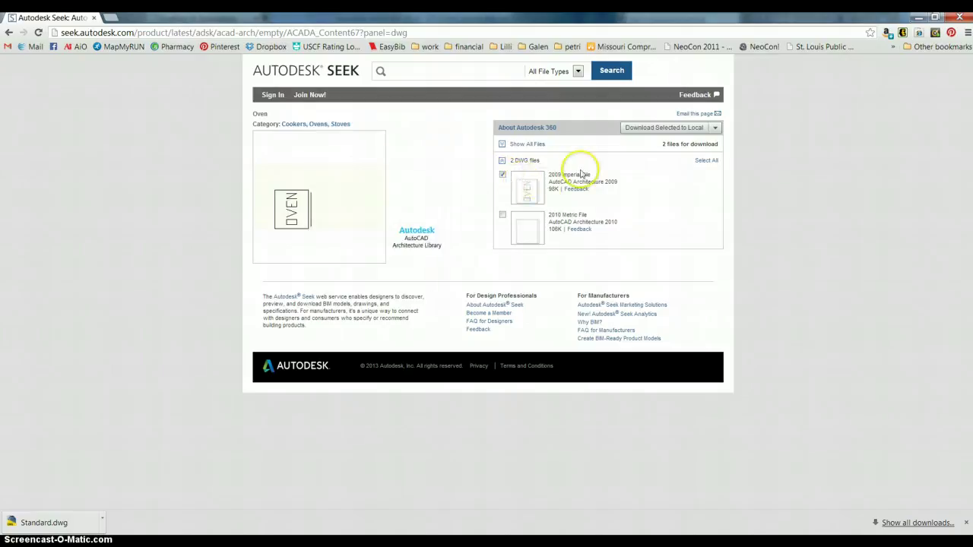
left_click(688, 135)
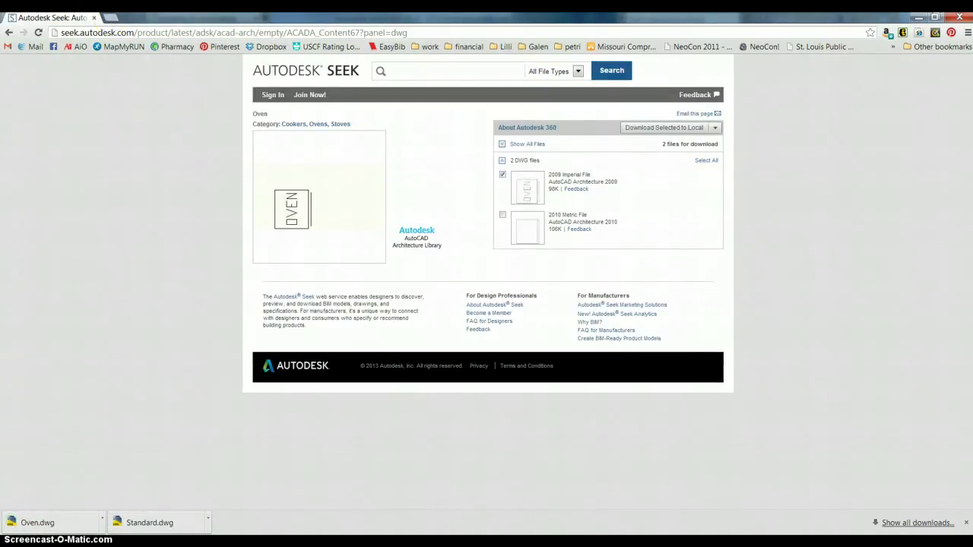
- Go back to page 2 of the library results and expand the category list
left_click(8, 32)
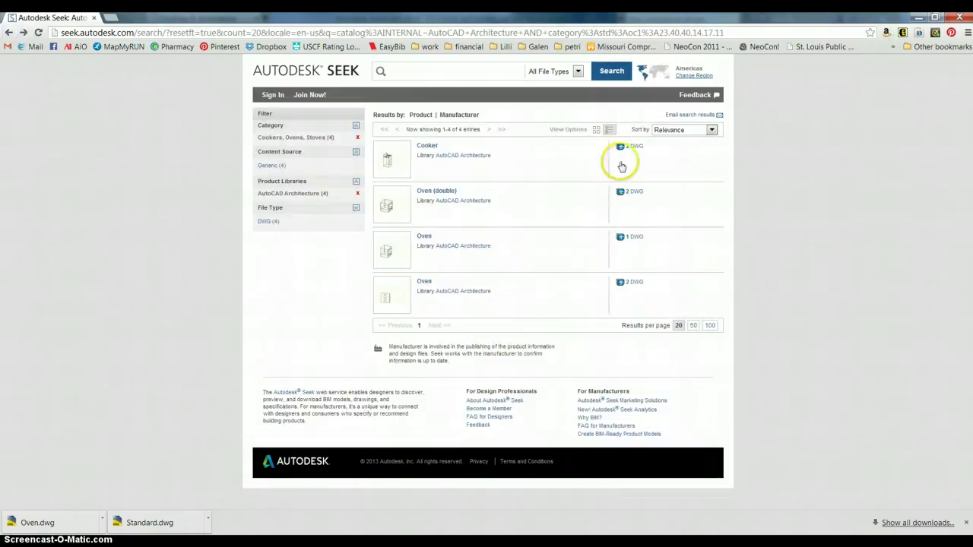
left_click(8, 32)
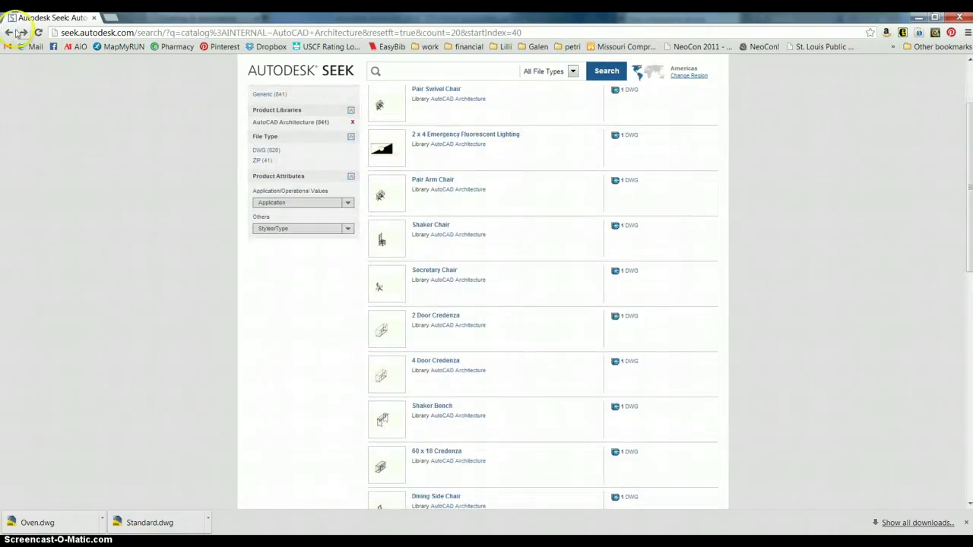
left_click(9, 32)
scroll(303, 308, "up", 3)
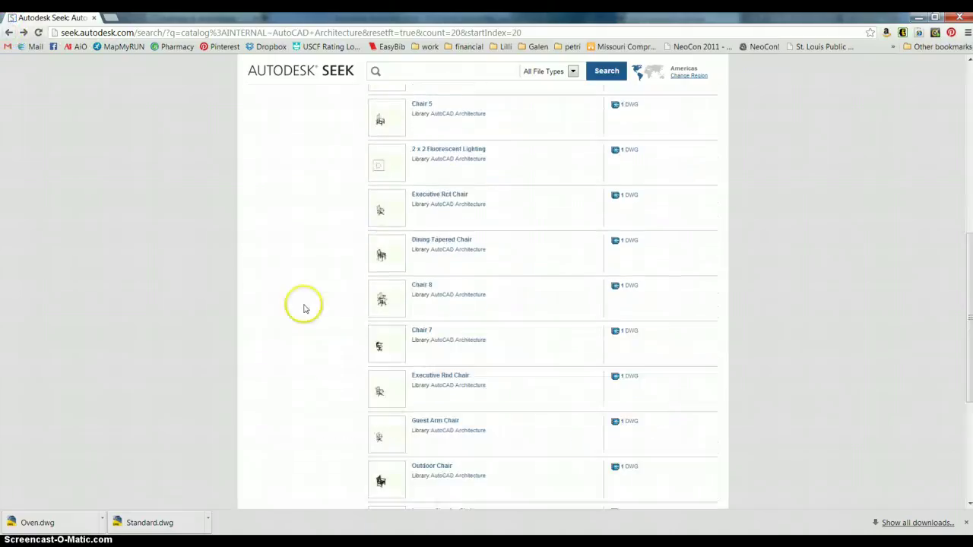
scroll(303, 308, "up", 4)
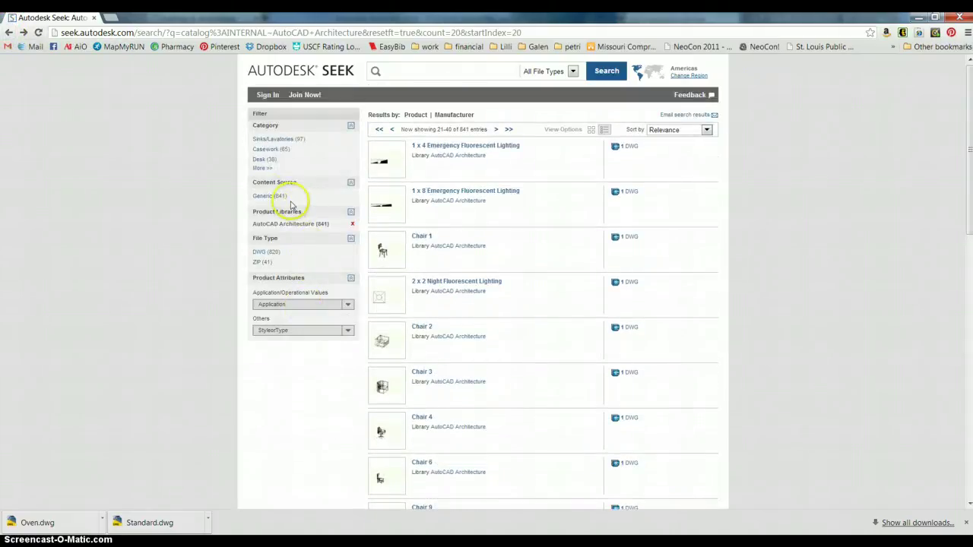
left_click(262, 170)
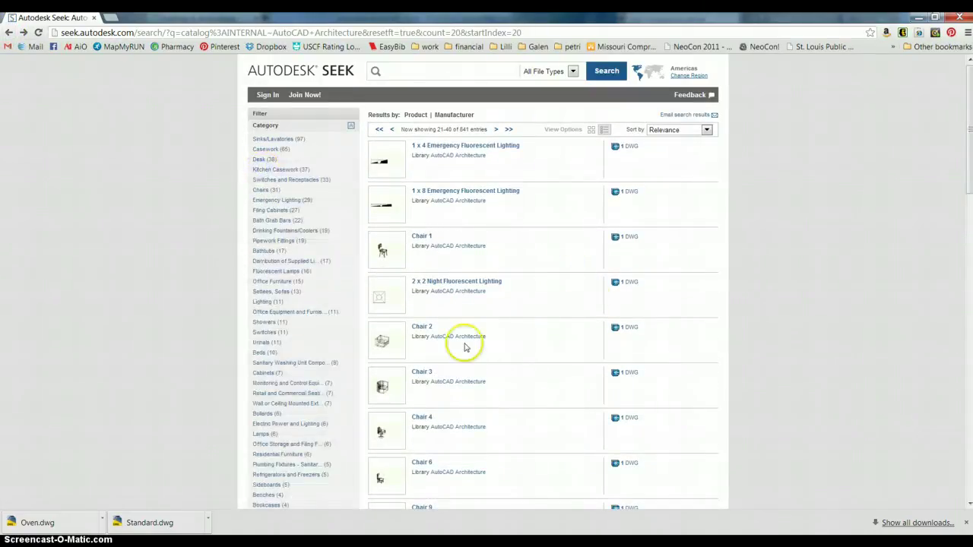
scroll(459, 394, "down", 2)
scroll(461, 395, "down", 12)
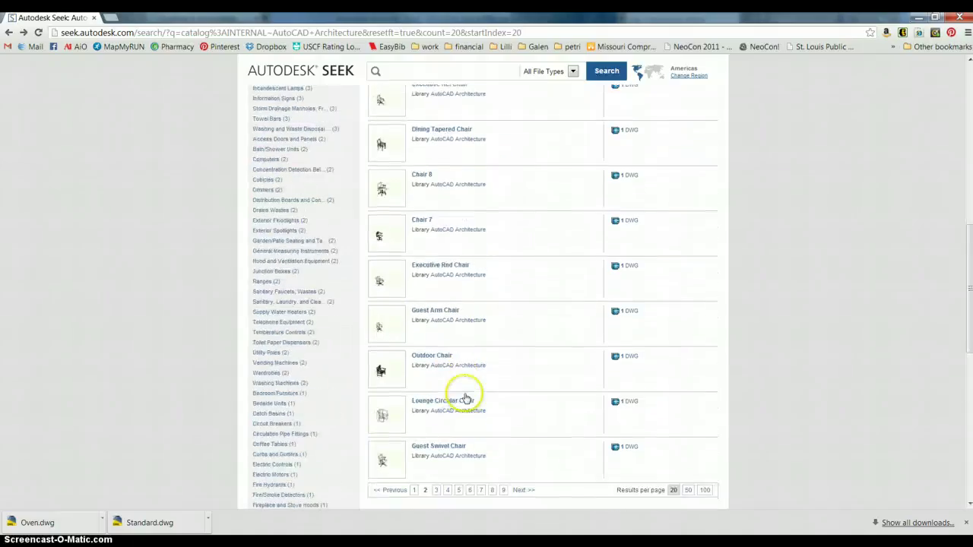
scroll(466, 397, "up", 15)
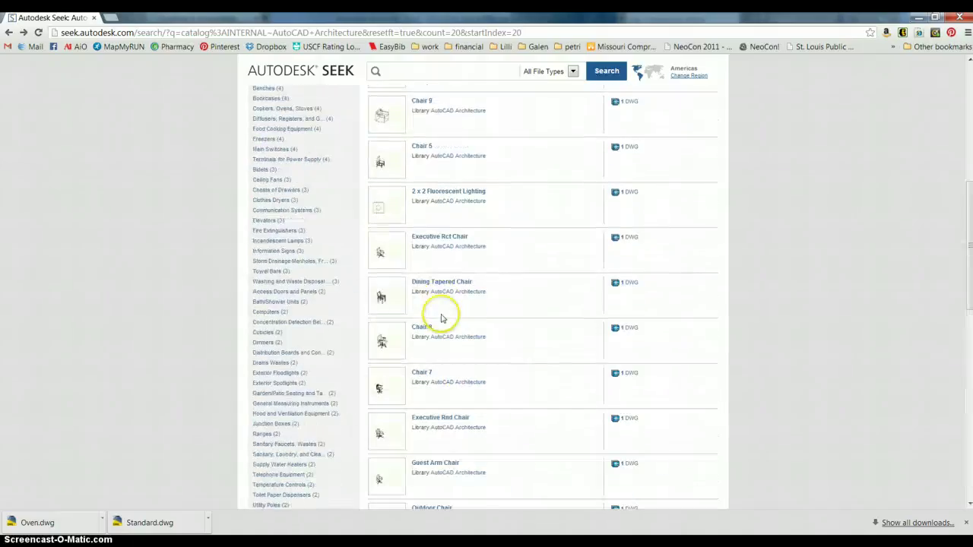
- In a new Chrome tab, Google 'ge range autocad block' and look over the results
left_click(113, 17)
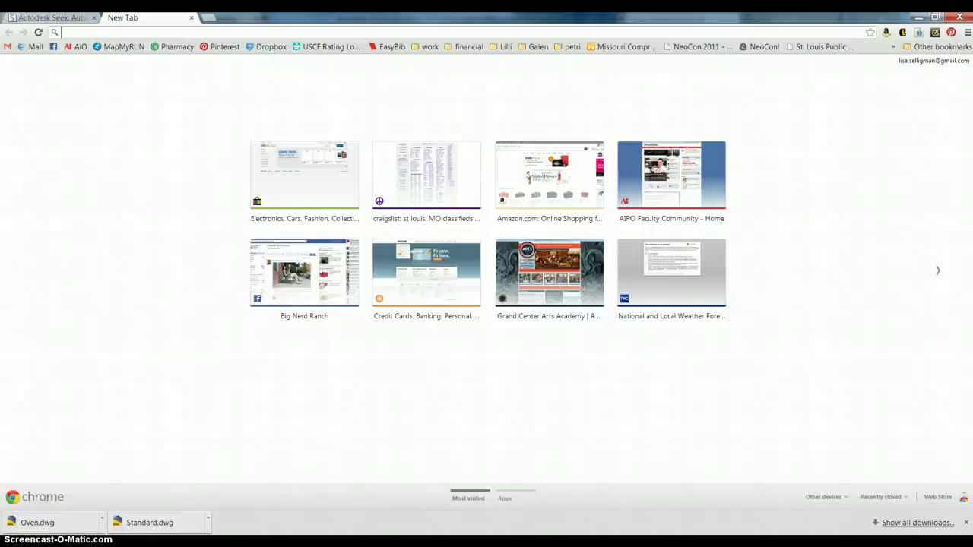
type("ge range")
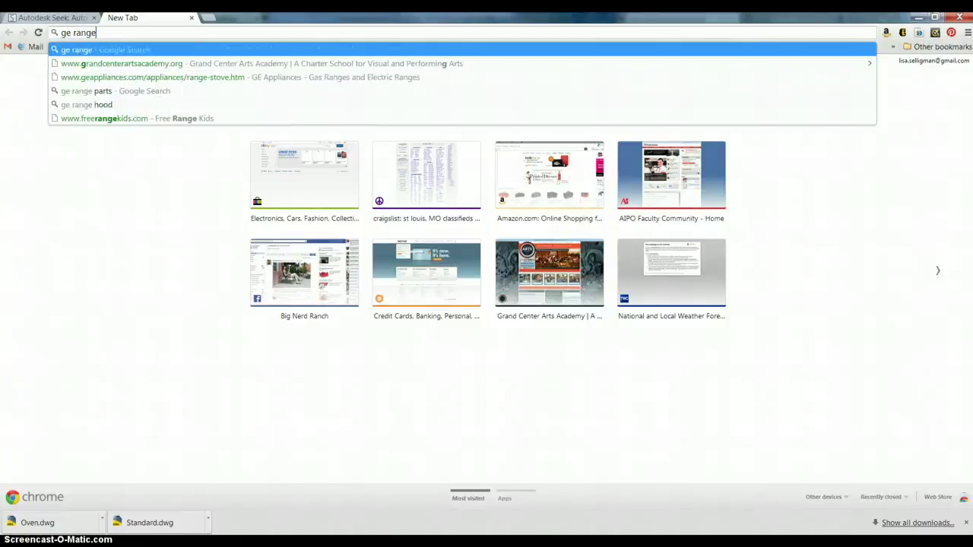
type(" auto")
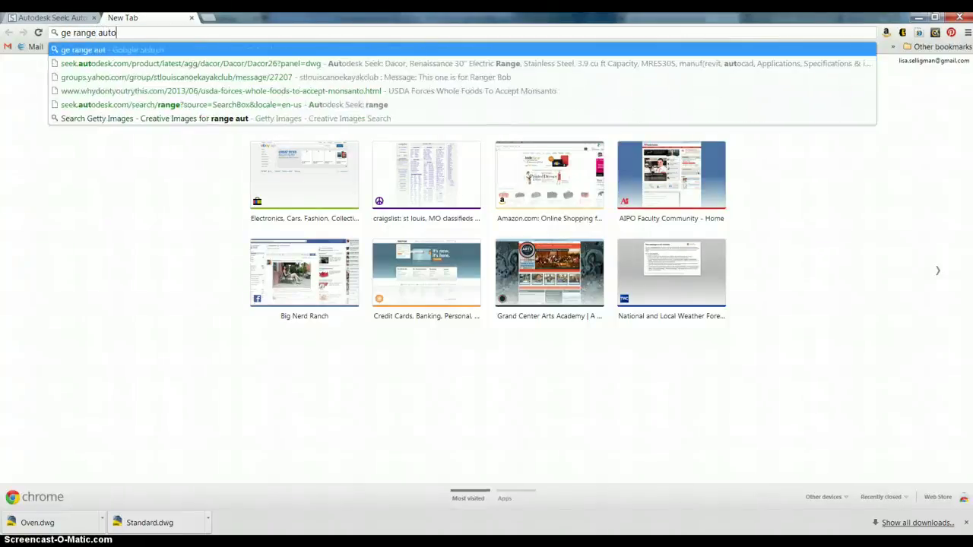
type("cad block")
key("Return")
scroll(251, 228, "down", 1)
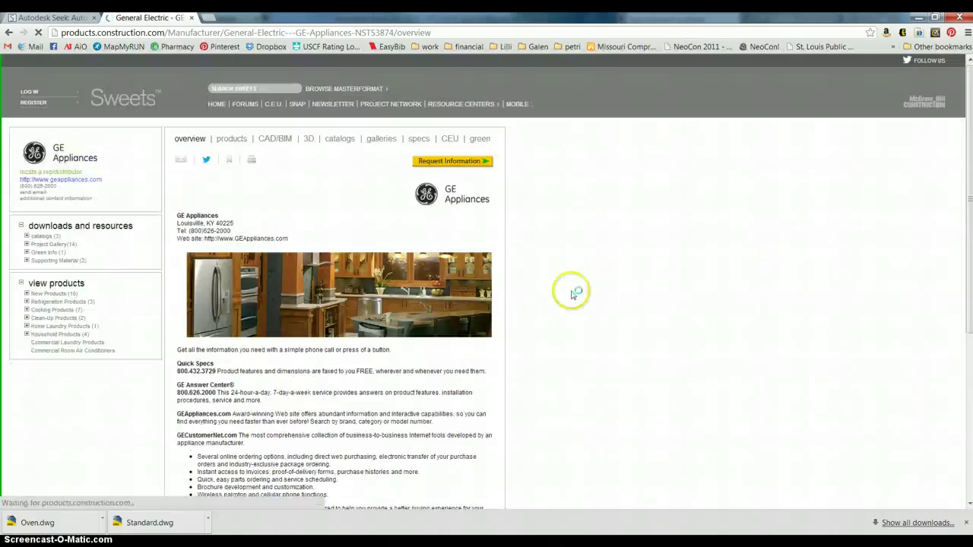
- Look over the GE Appliances Sweets page, then open the ARCAT CAD drawing library from Google
scroll(565, 406, "down", 3)
scroll(565, 406, "down", 1)
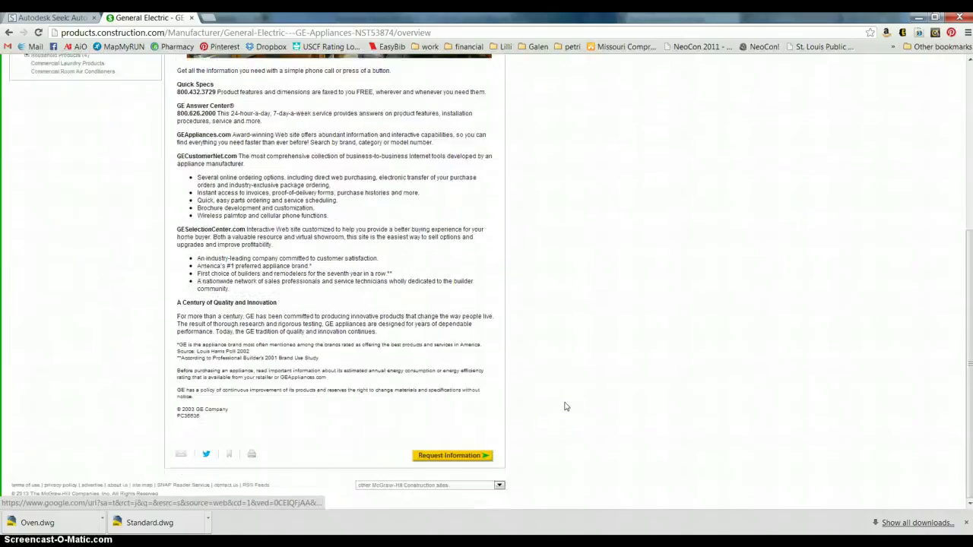
scroll(413, 356, "up", 4)
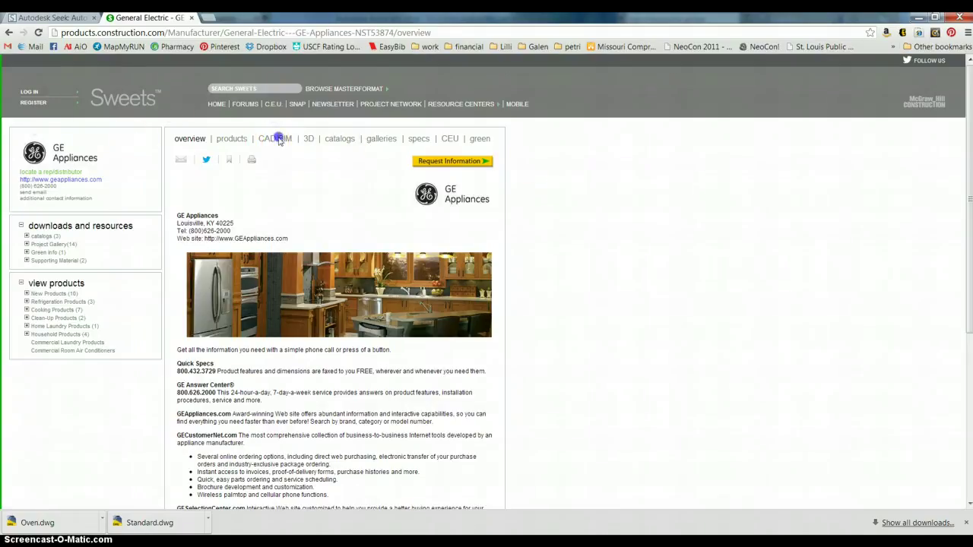
mouse_move(492, 109)
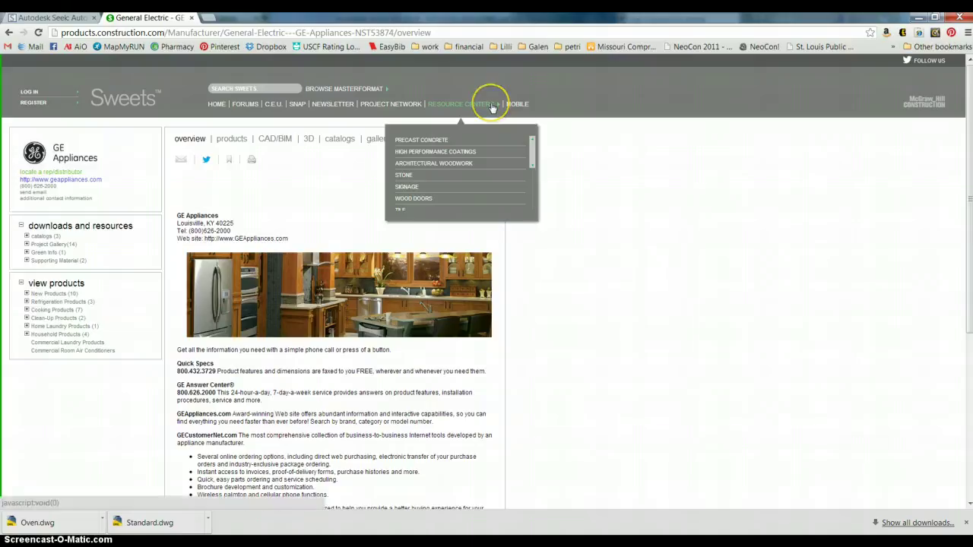
left_click_drag(528, 148, 531, 201)
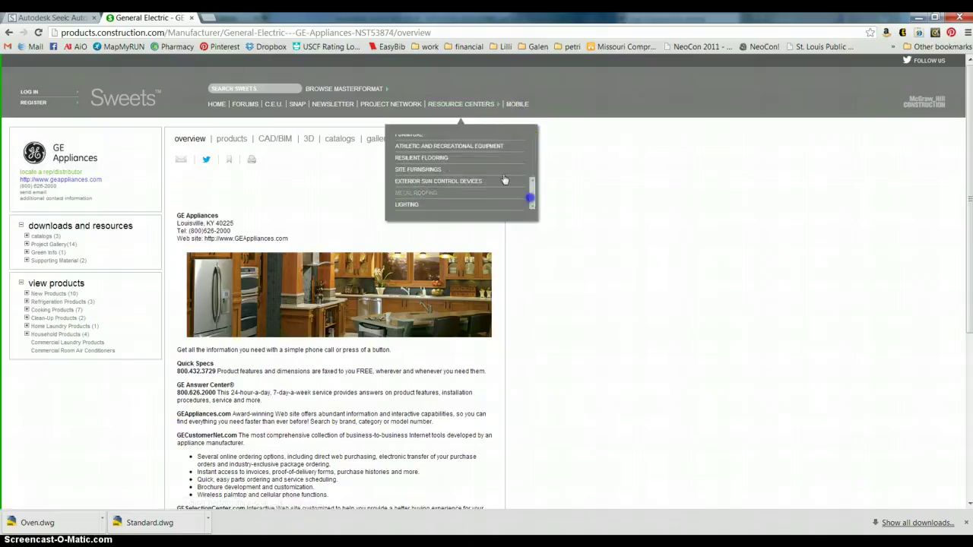
left_click(8, 33)
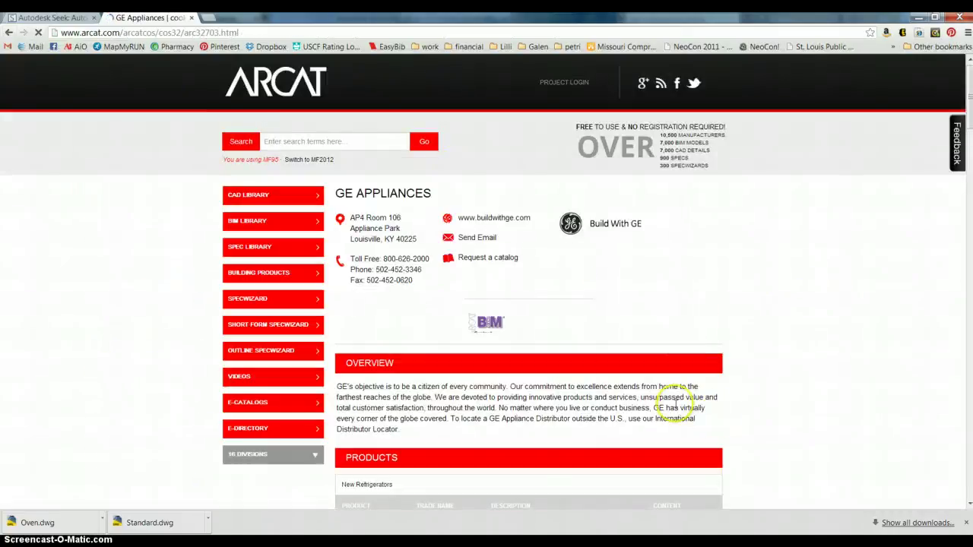
left_click(279, 195)
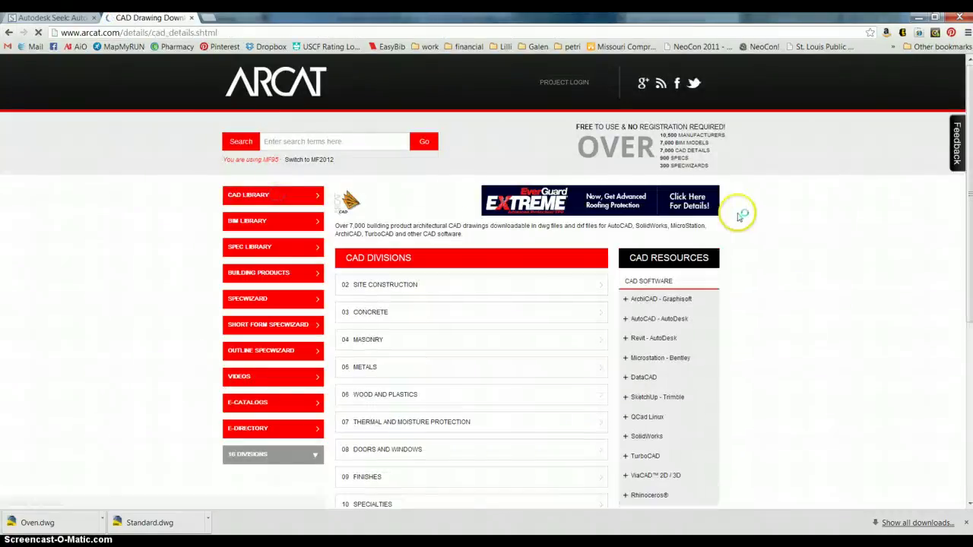
scroll(609, 327, "down", 1)
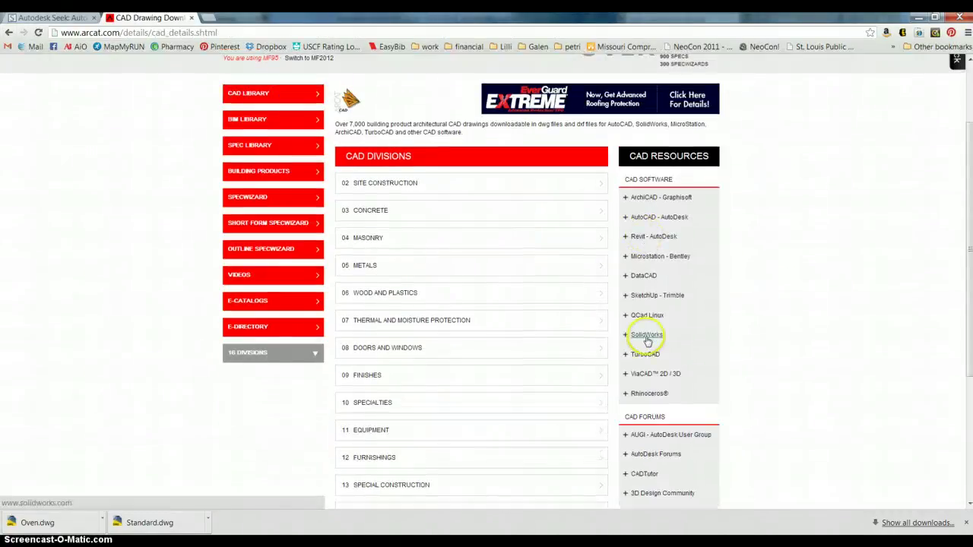
- Open ARCAT's 10 Specialties division and scroll through its product list
left_click(425, 403)
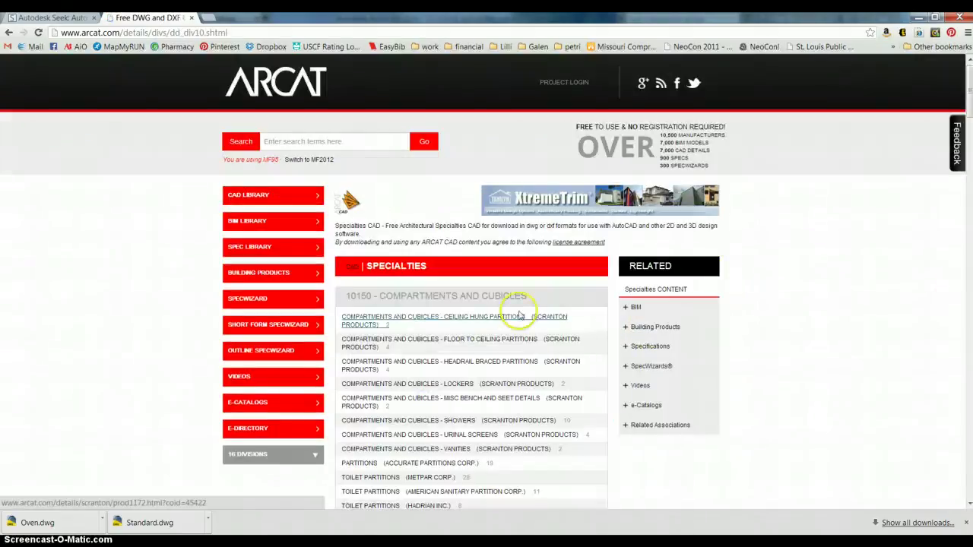
scroll(532, 342, "down", 1)
scroll(577, 357, "down", 5)
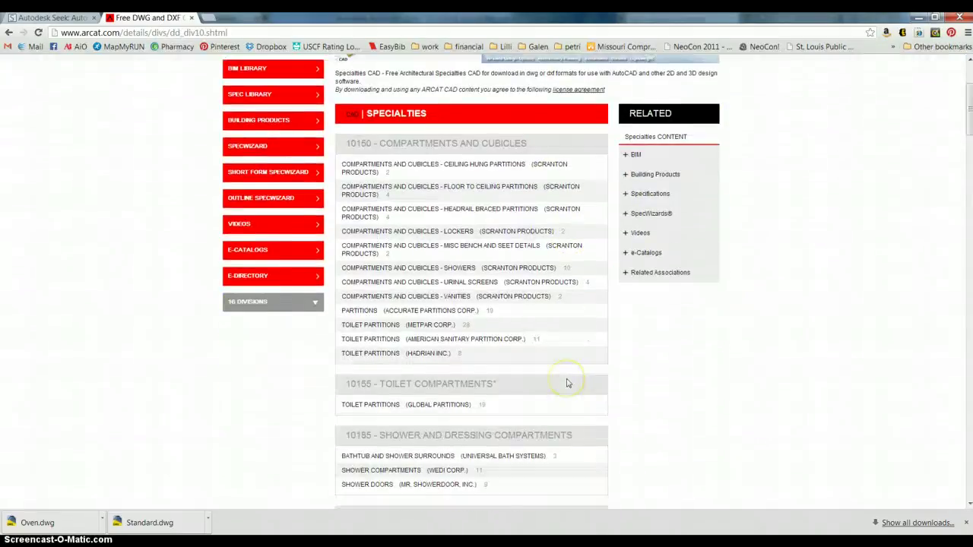
scroll(680, 376, "down", 14)
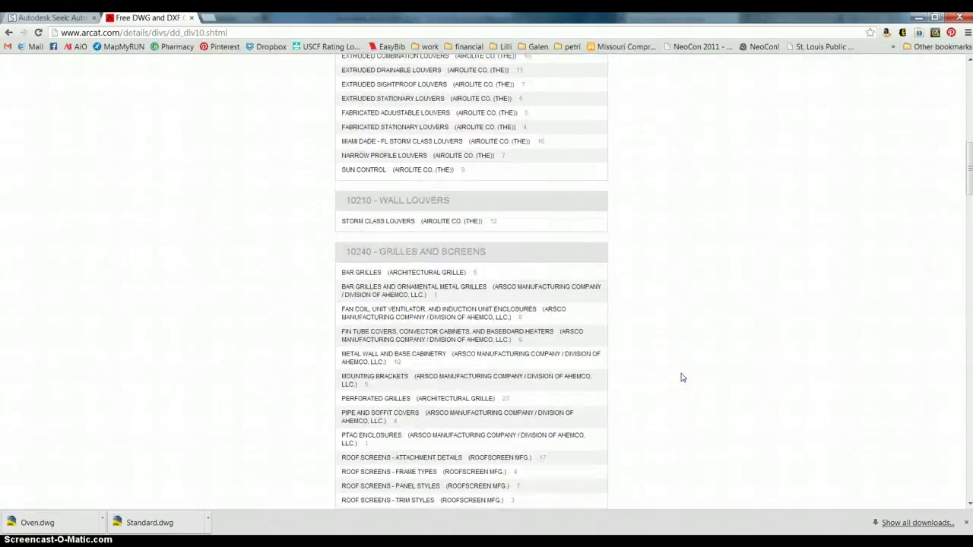
scroll(682, 377, "down", 10)
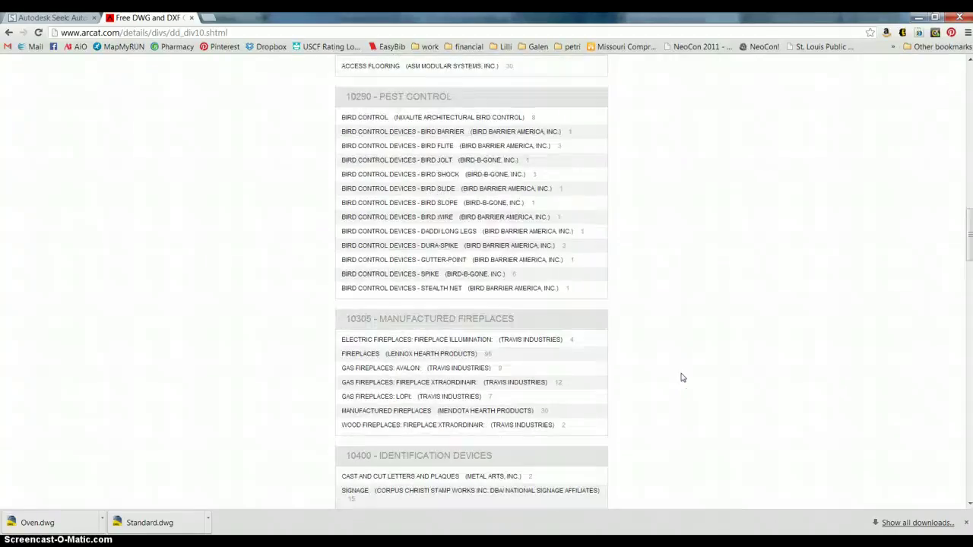
scroll(682, 377, "down", 2)
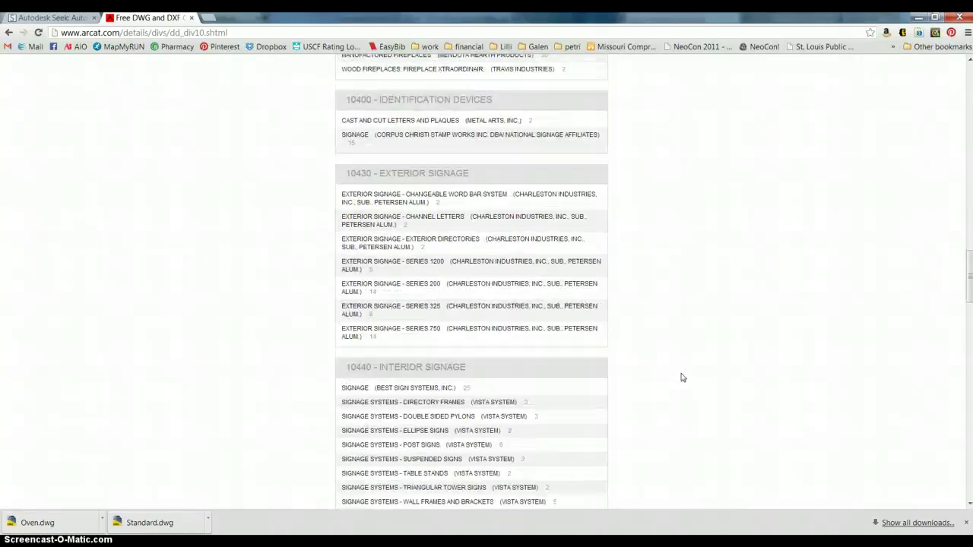
scroll(682, 378, "up", 2)
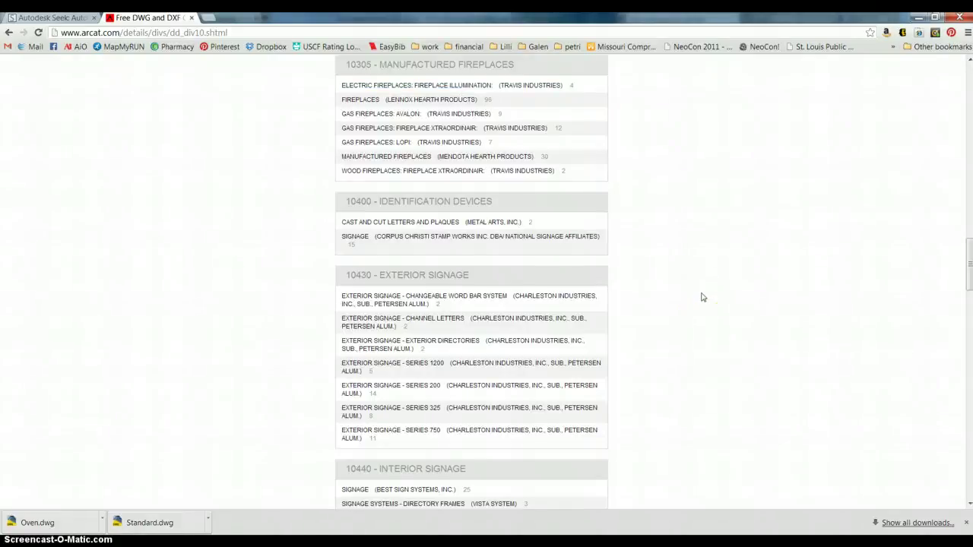
scroll(702, 296, "down", 8)
scroll(702, 298, "down", 7)
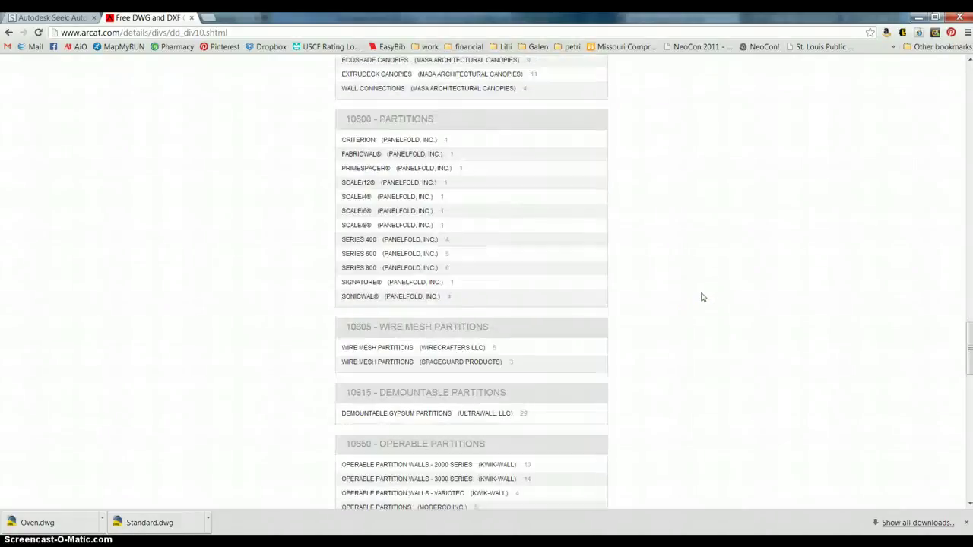
scroll(702, 298, "down", 16)
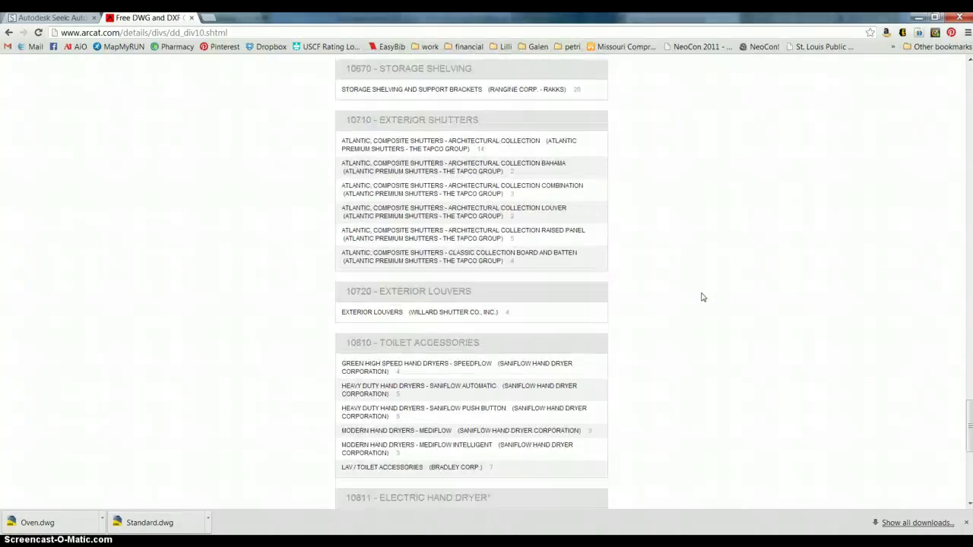
scroll(701, 297, "down", 5)
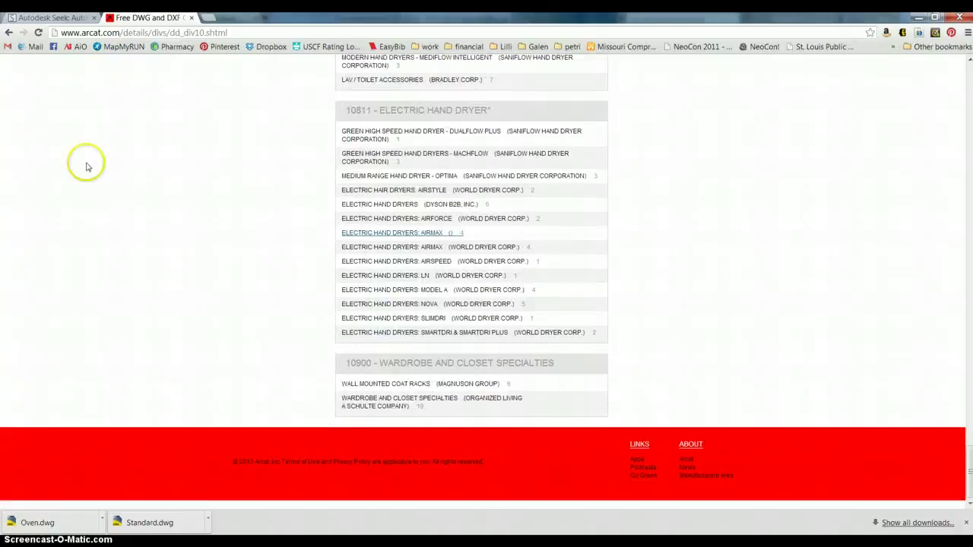
- Visit the AutoCAD page from ARCAT's CAD resources, close that tab and minimize Chrome
left_click(9, 32)
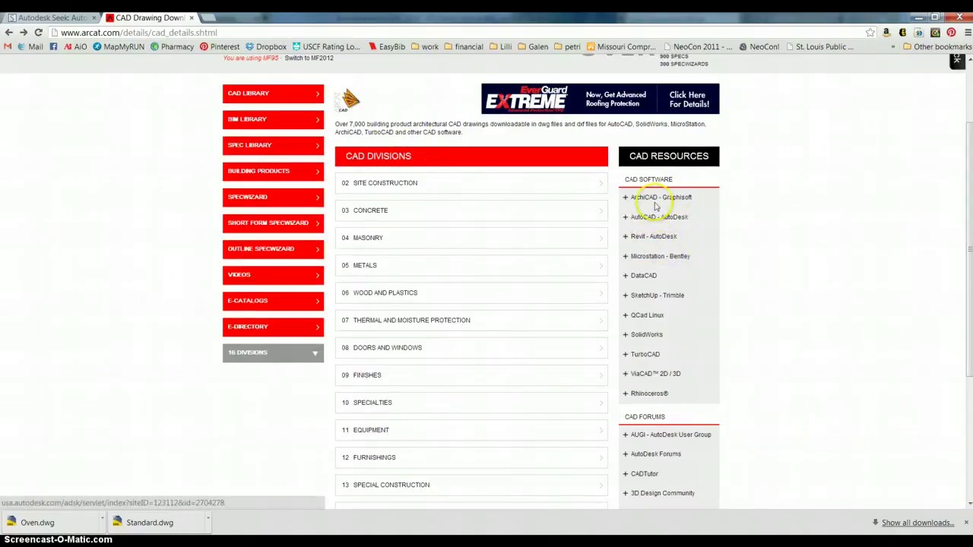
left_click(651, 218)
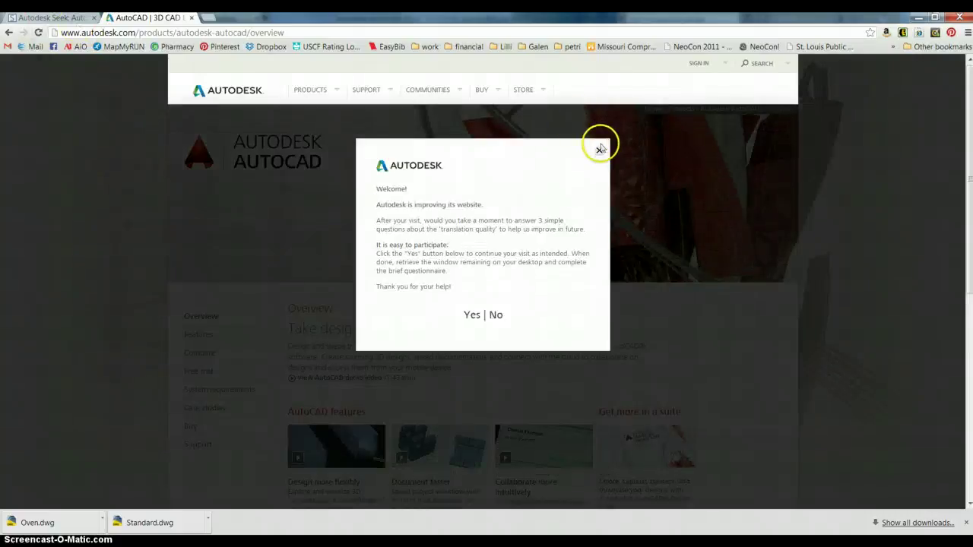
left_click(600, 150)
left_click(10, 33)
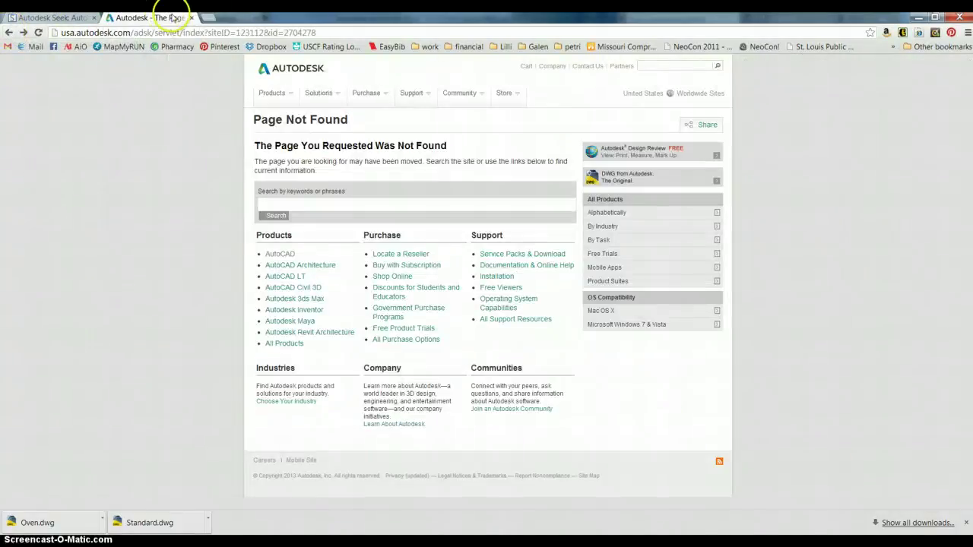
left_click(193, 18)
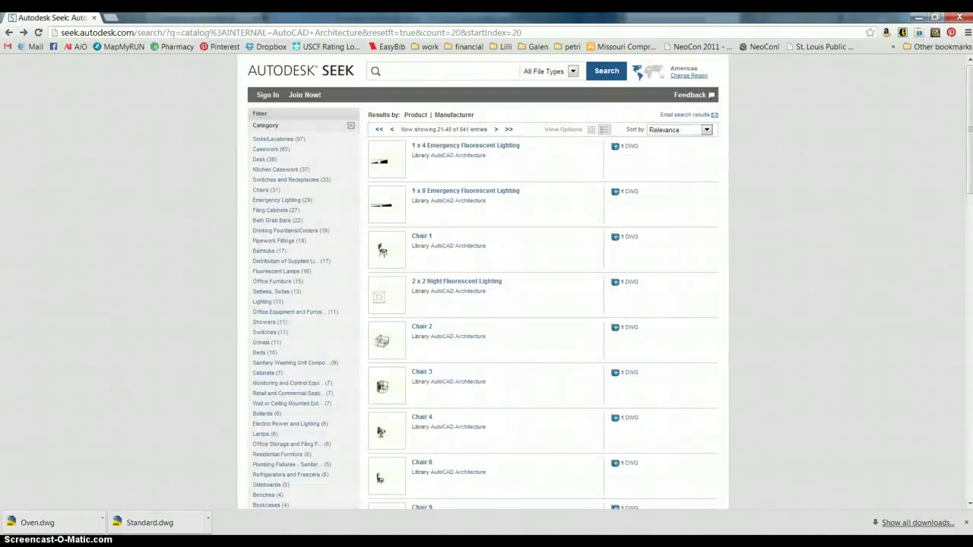
left_click(920, 18)
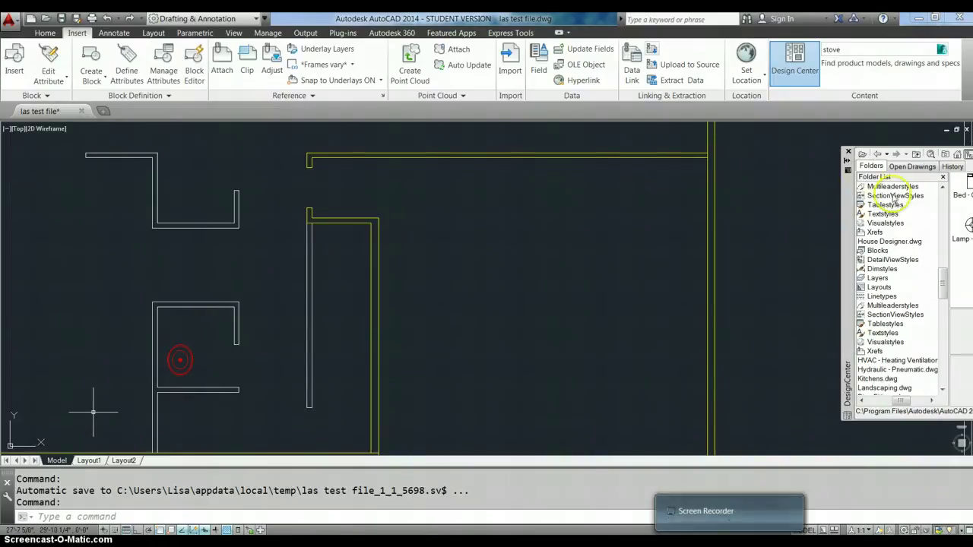
- Reposition DesignCenter over the drawing and expand Local Disk (C:) in its folder tree
left_click_drag(846, 218, 236, 215)
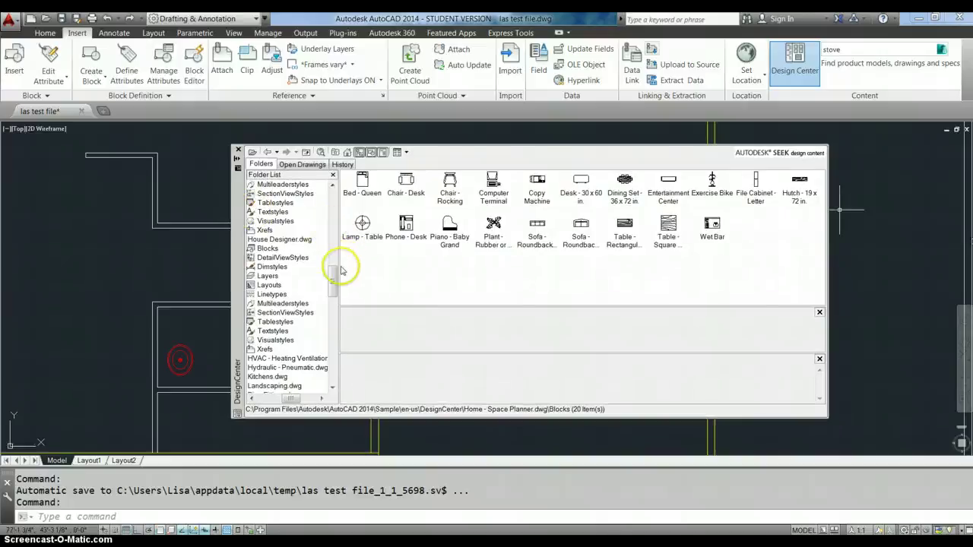
left_click_drag(332, 278, 321, 211)
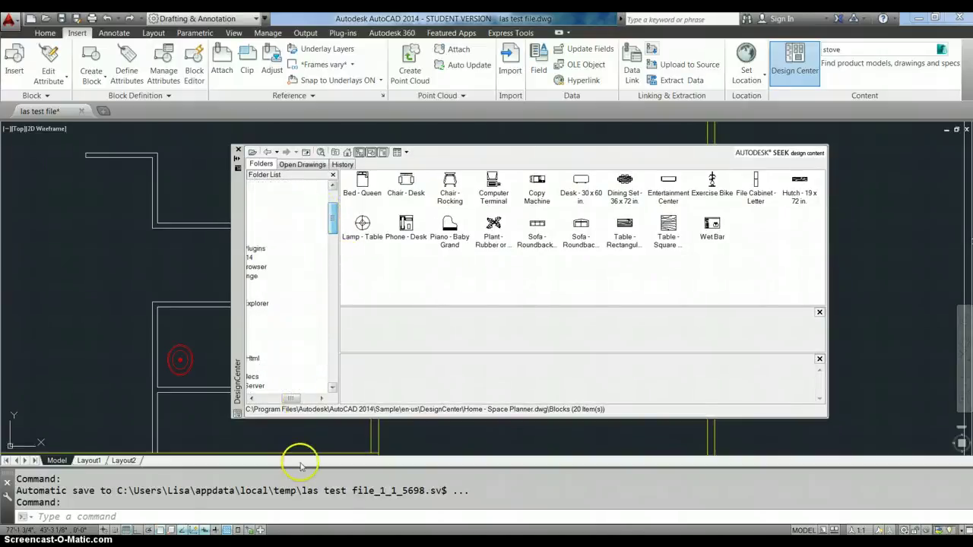
left_click_drag(291, 399, 265, 398)
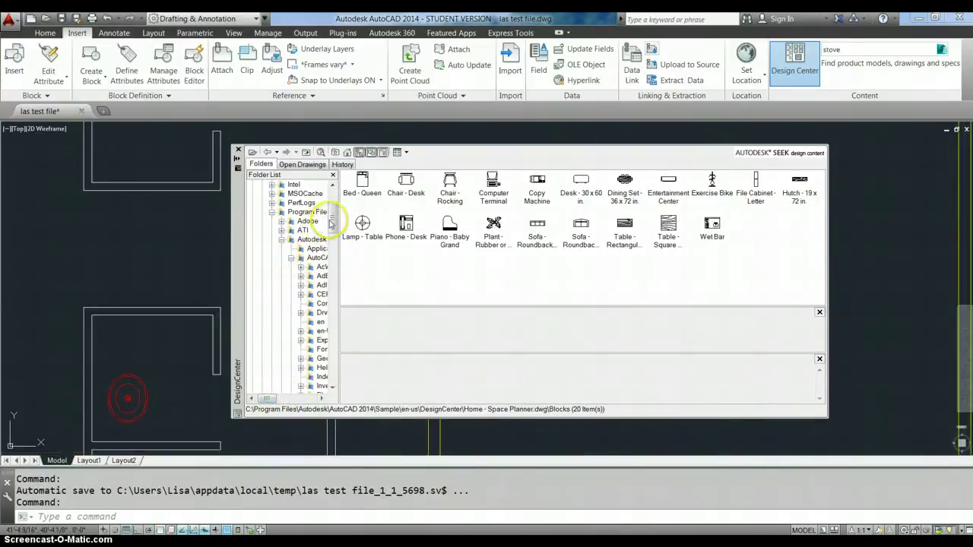
left_click_drag(330, 224, 332, 211)
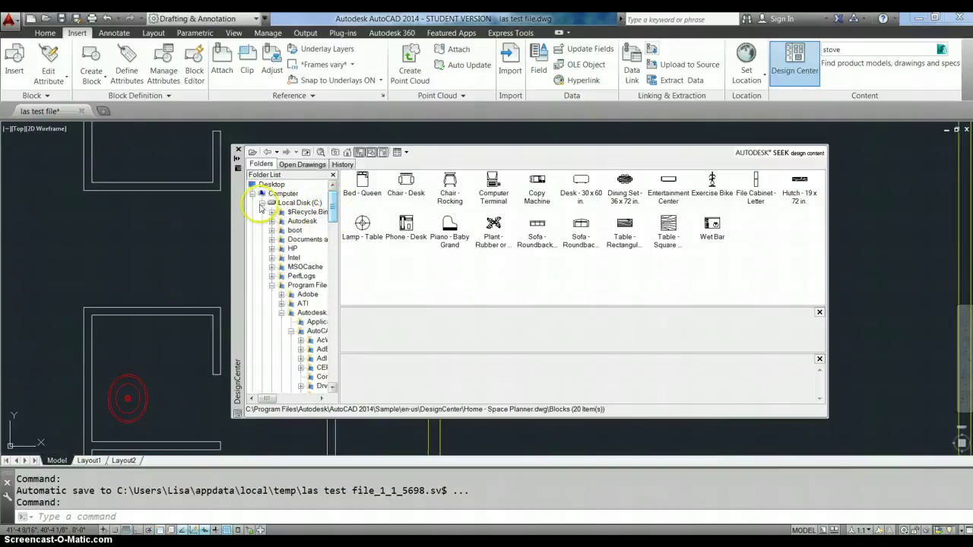
left_click(262, 203)
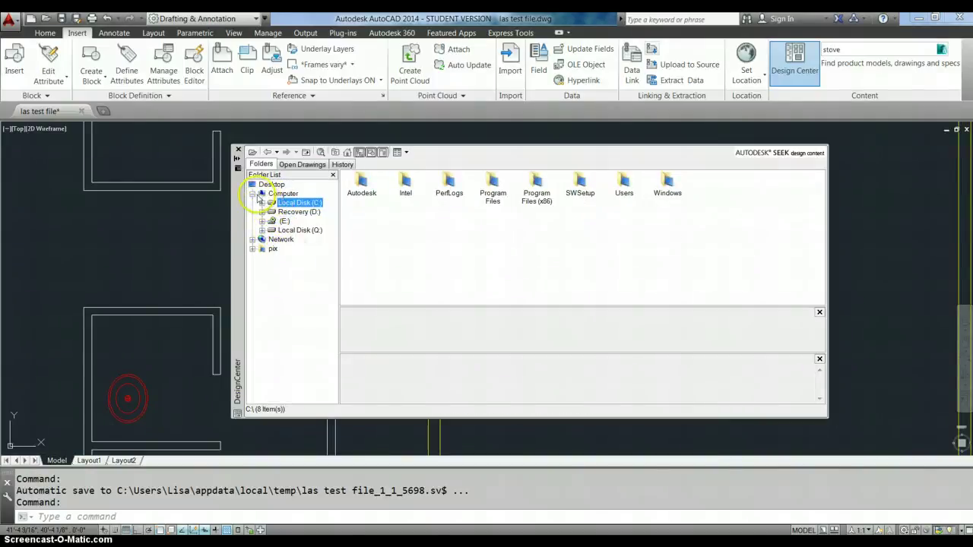
left_click(282, 193)
left_click(299, 202)
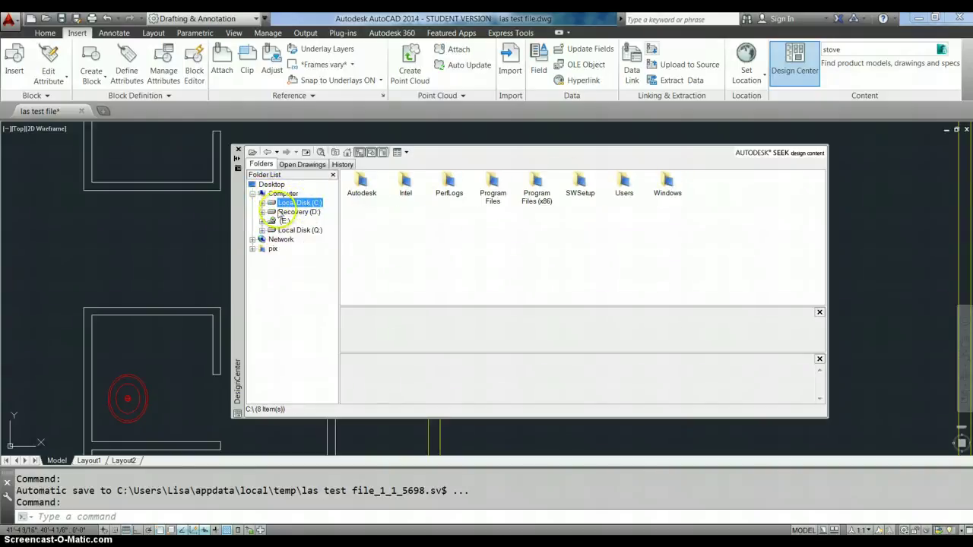
left_click(262, 203)
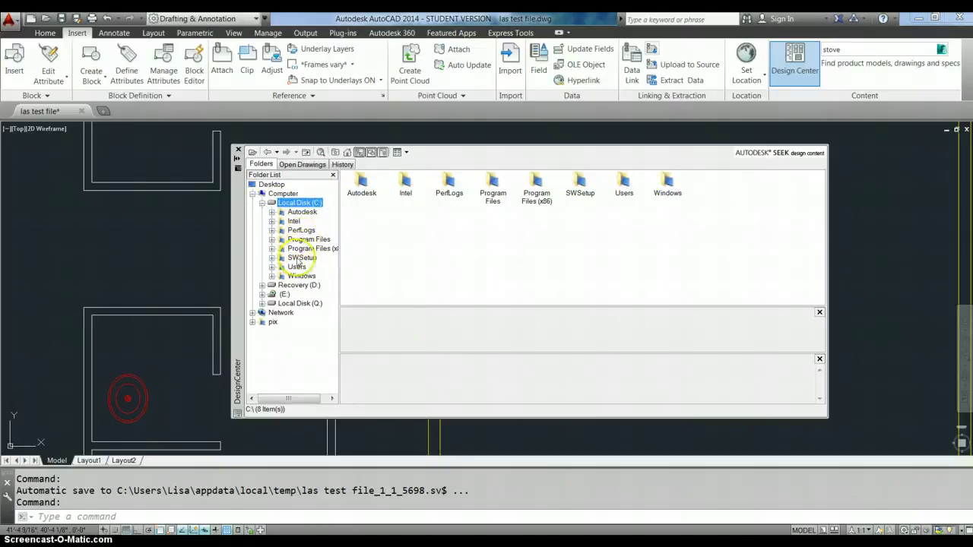
- Navigate through Users, the home folder, Dropbox, Private and reddotfiles into BLOCKS
double_click(296, 267)
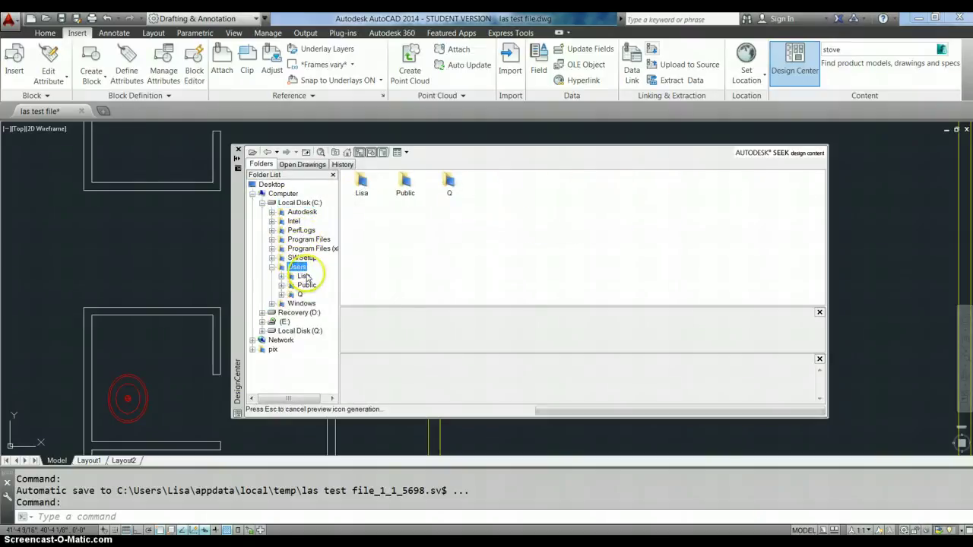
double_click(305, 277)
double_click(582, 188)
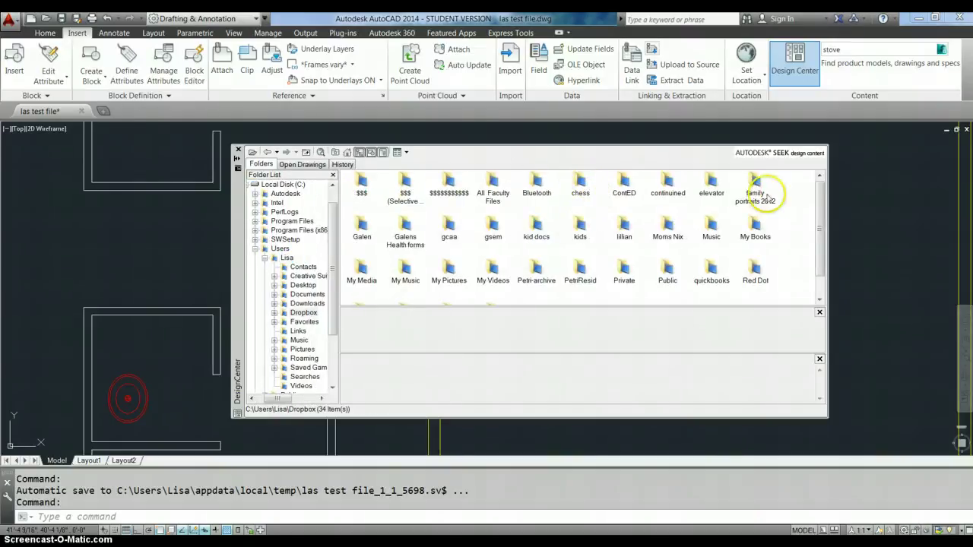
scroll(821, 235, "down", 2)
double_click(624, 245)
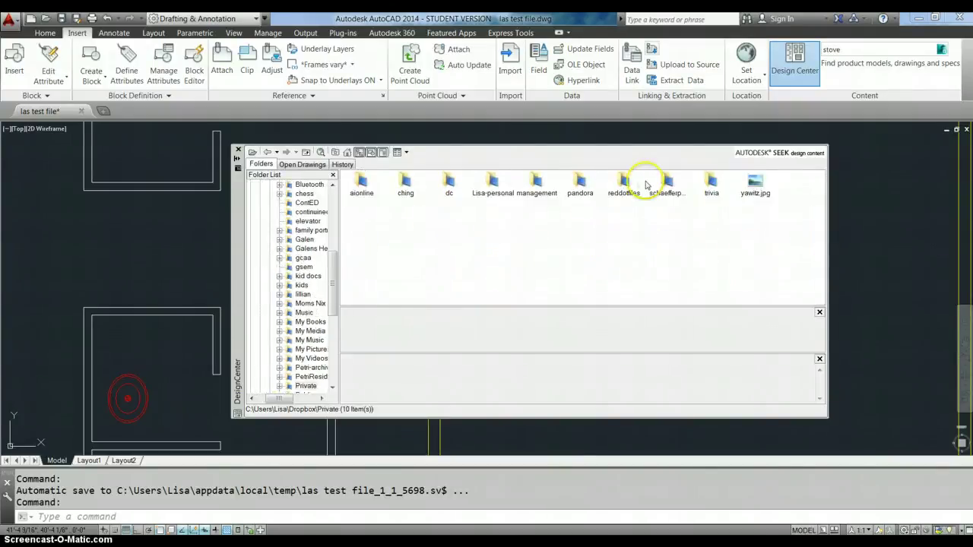
double_click(623, 186)
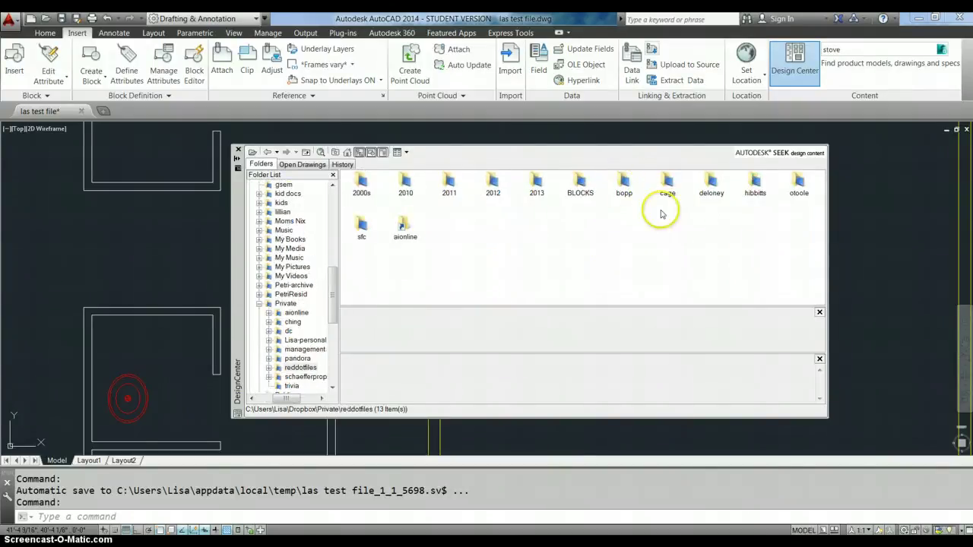
double_click(583, 186)
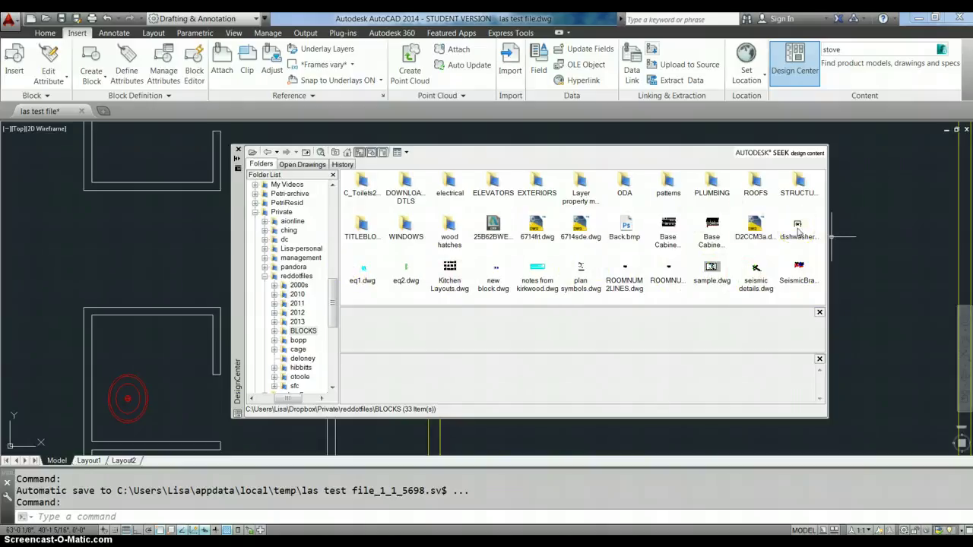
- Insert block I_APPL_DISH_STANDARD_P from dishwasher.dwg with default scale and rotation
double_click(798, 228)
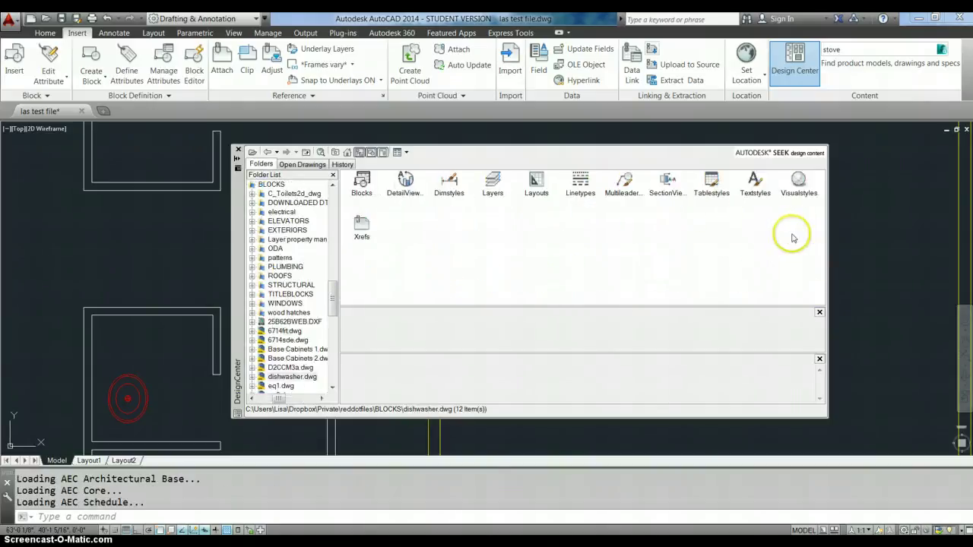
left_click(361, 186)
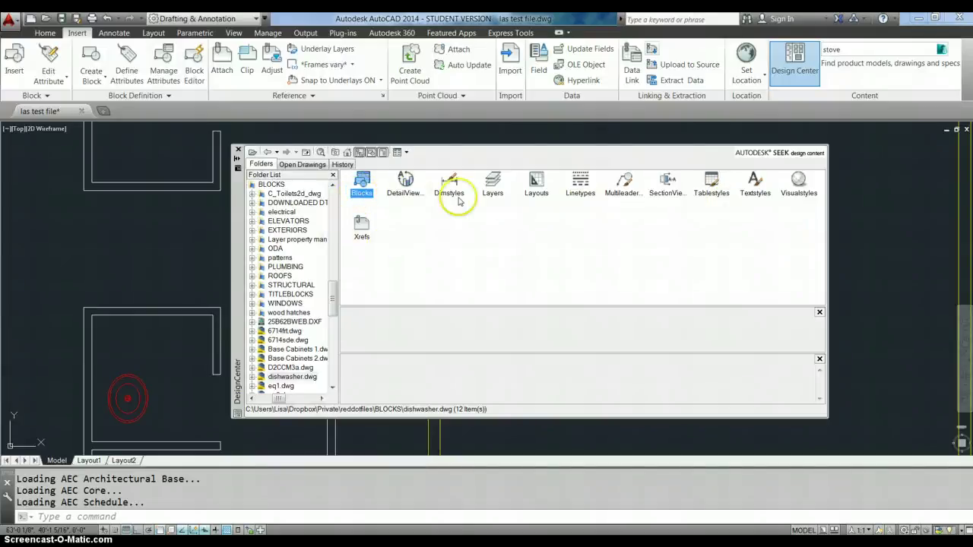
double_click(362, 185)
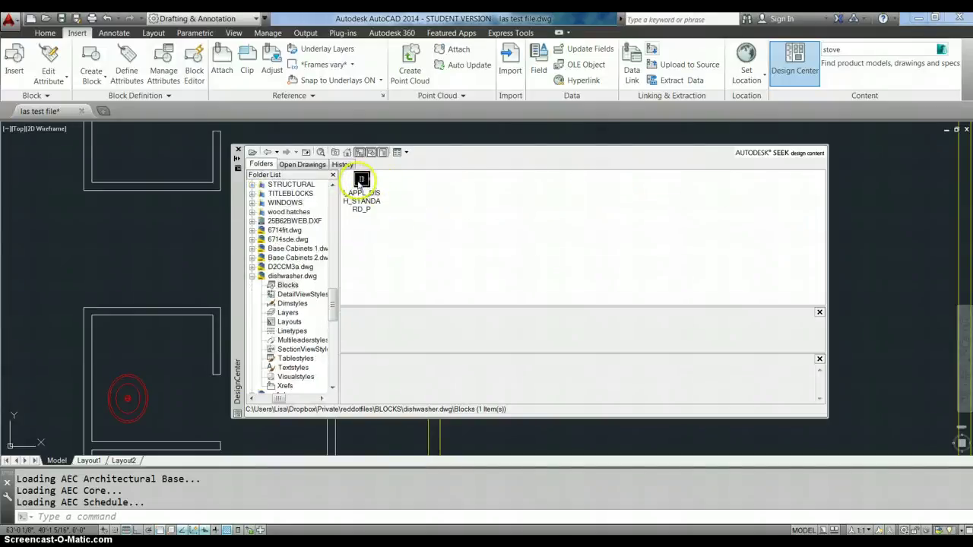
left_click(376, 199)
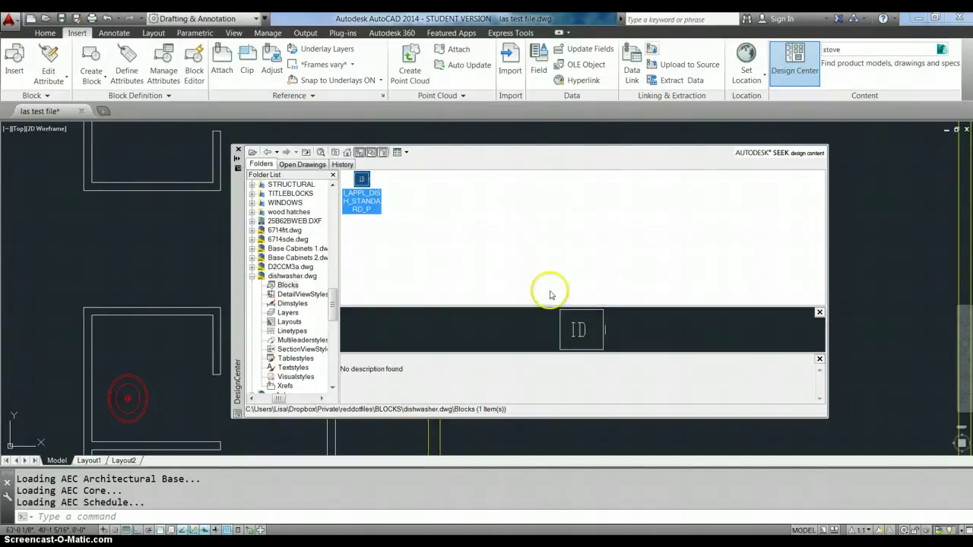
double_click(359, 182)
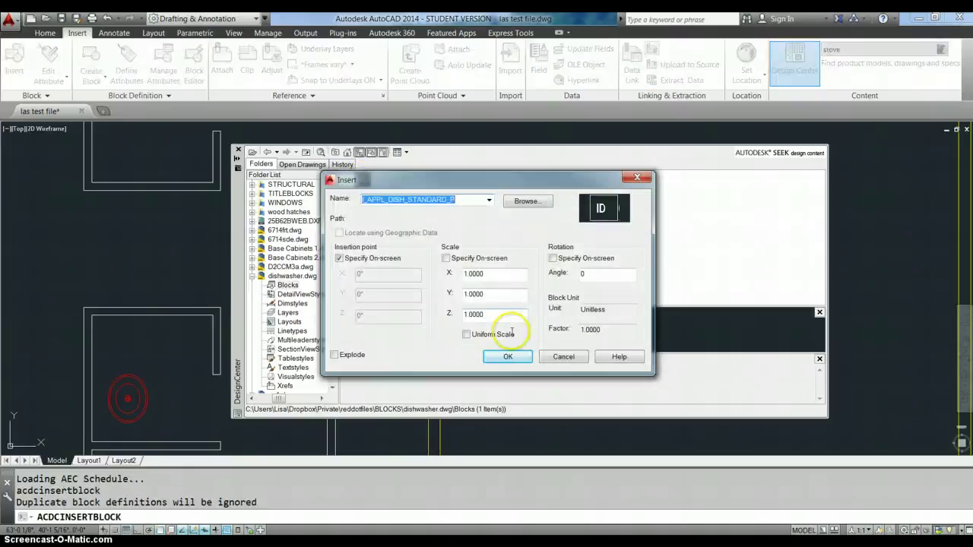
left_click(508, 358)
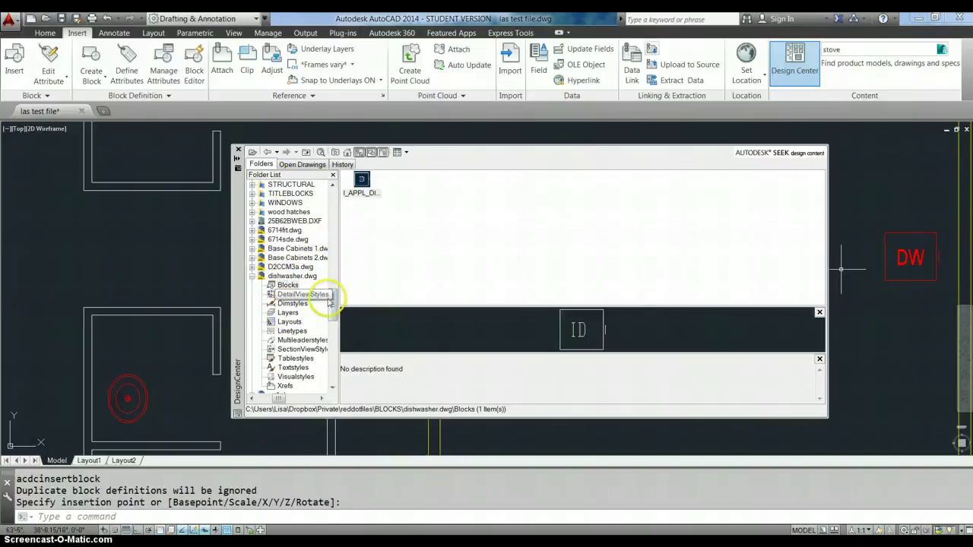
mouse_move(330, 302)
left_mouse_down()
mouse_move(336, 273)
mouse_move(333, 285)
left_mouse_up()
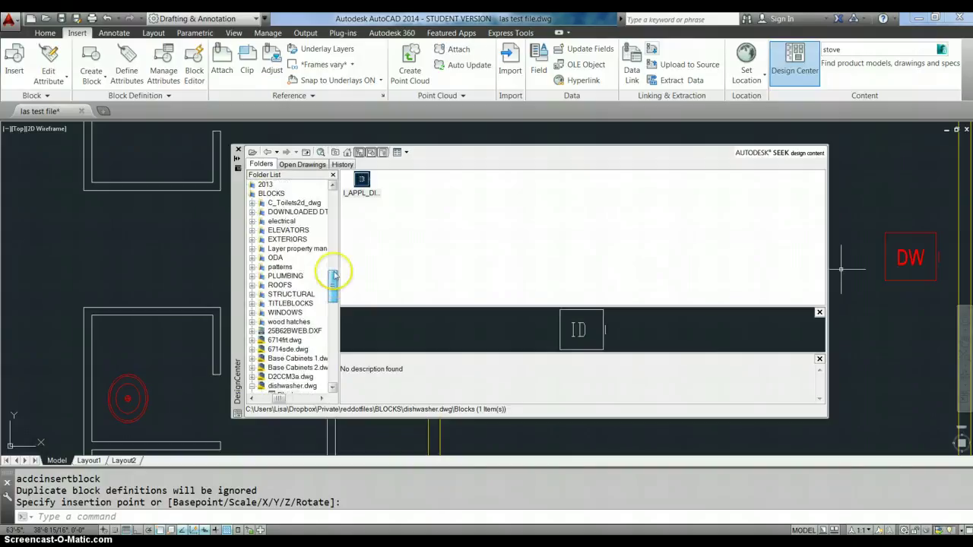
left_click_drag(335, 272, 336, 273)
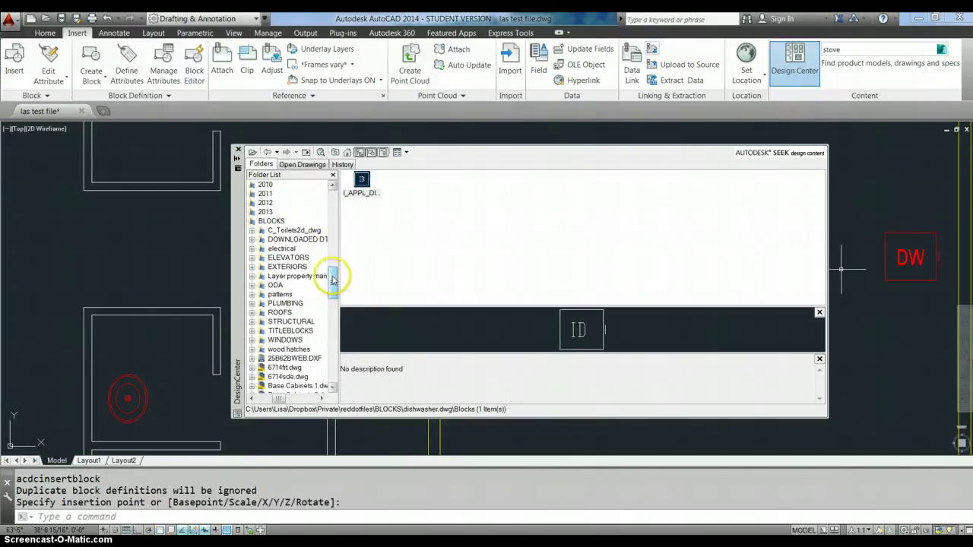
- In DesignCenter, browse to the Blocks of PLAN.dwg in the 2013 metropolitan taxi folder
left_click(261, 212)
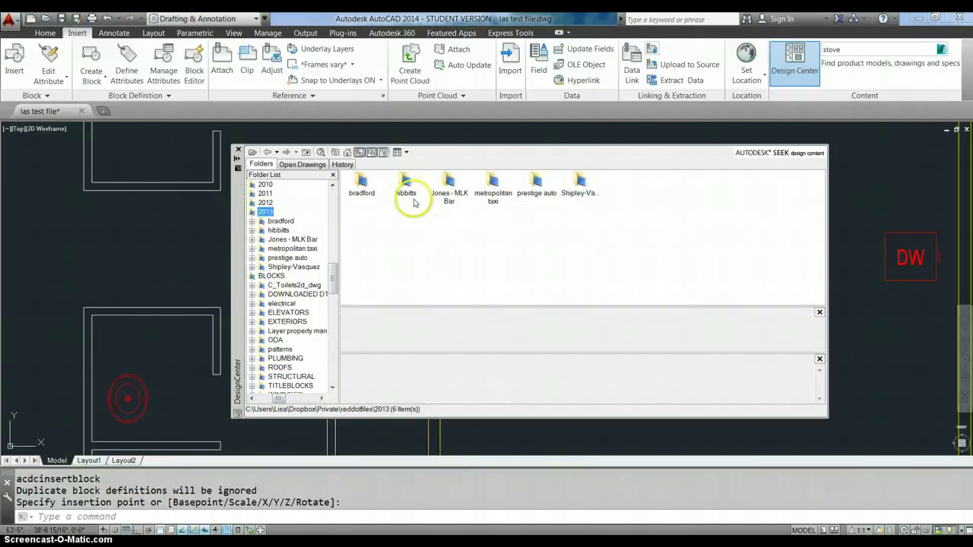
double_click(491, 186)
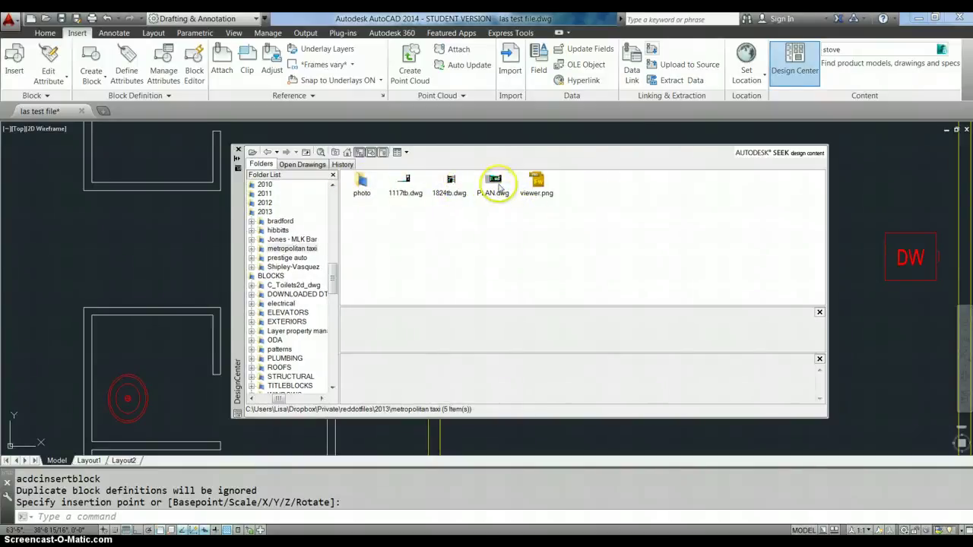
double_click(495, 187)
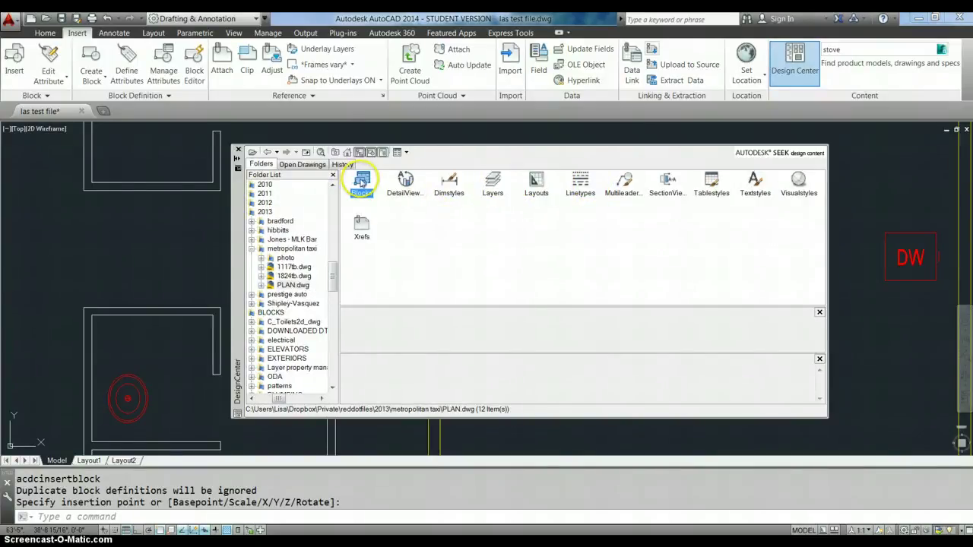
double_click(362, 182)
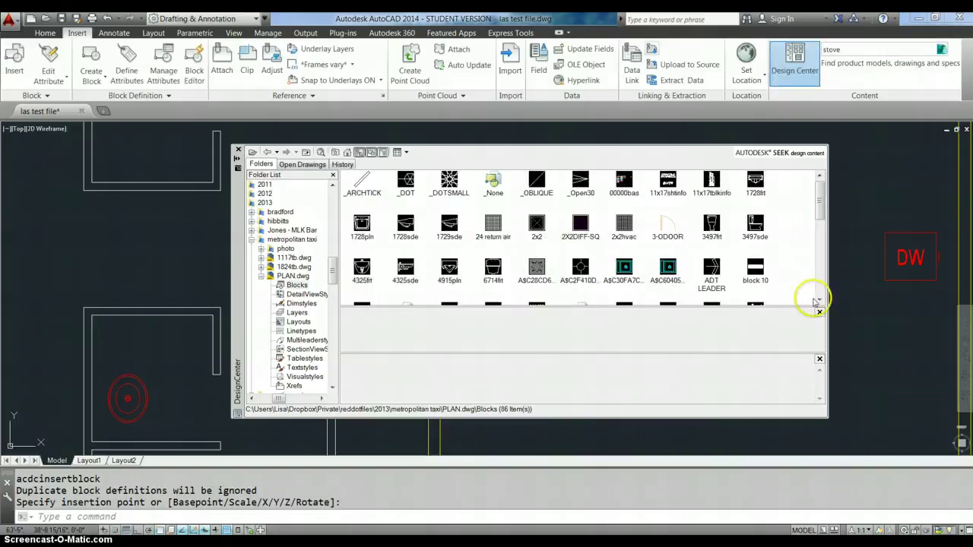
- Preview the 4915pln sink block among PLAN.dwg's 86 blocks, then close the palette
left_click(819, 301)
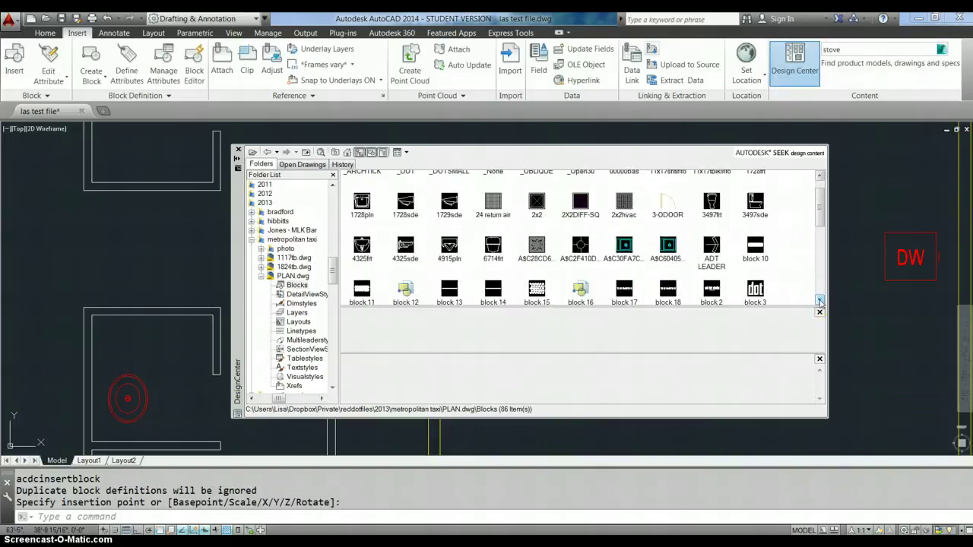
left_click(449, 245)
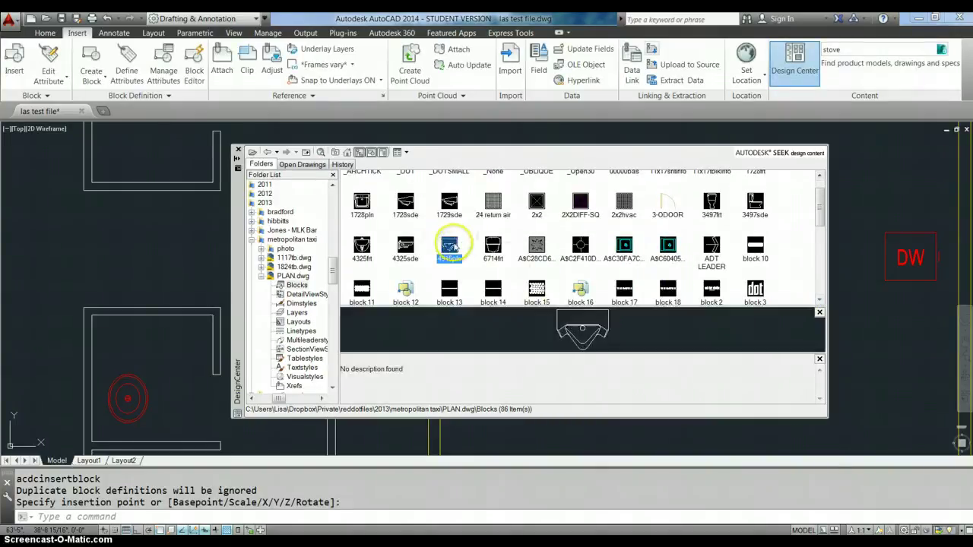
left_click(238, 150)
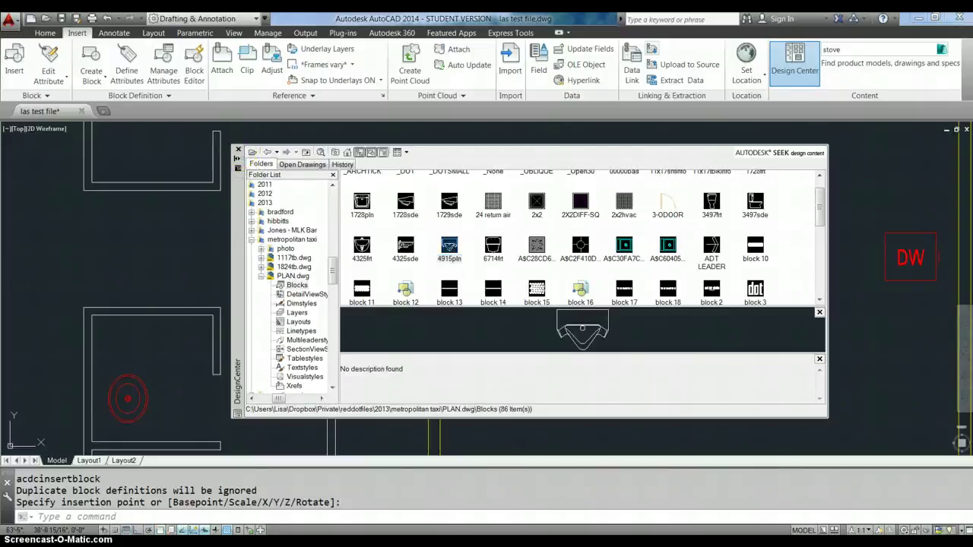